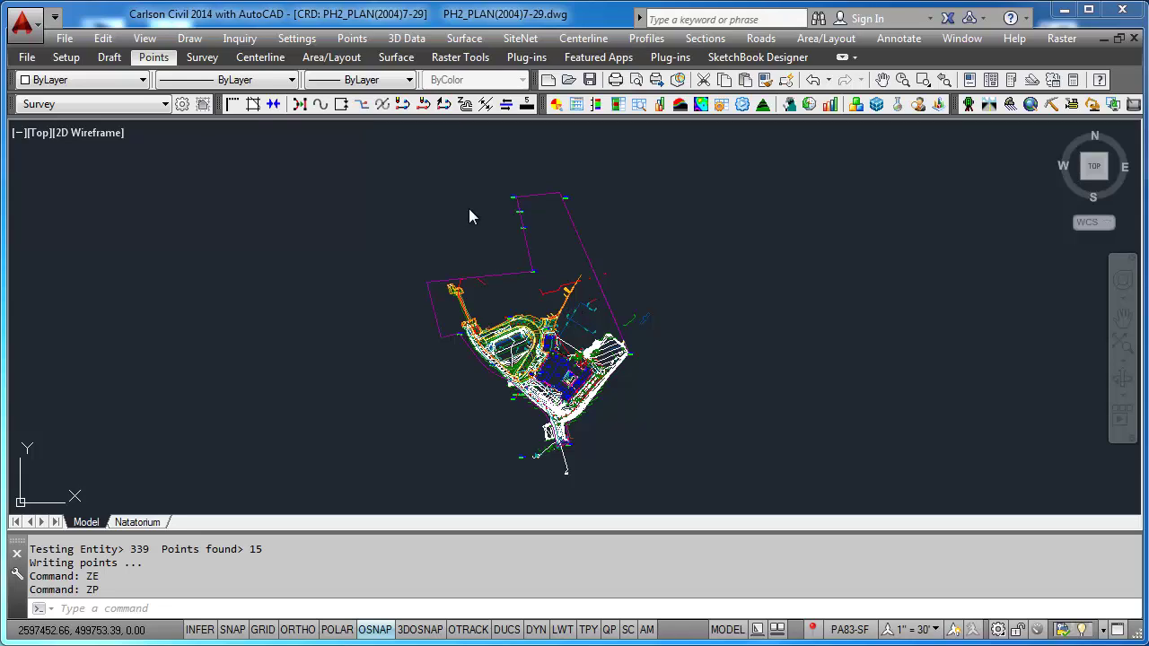
- Save the plan as AutoCAD 2004 DXF PH2_PLAN(2004)7-29.dxf, overwriting the existing file
click(70, 40)
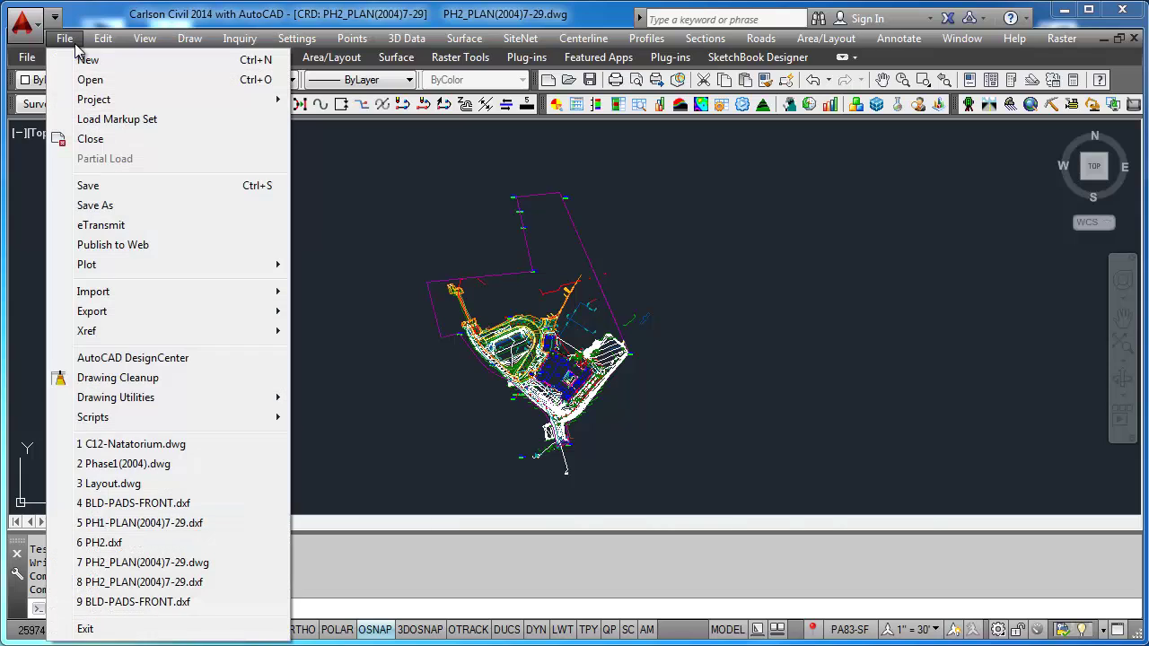
click(131, 207)
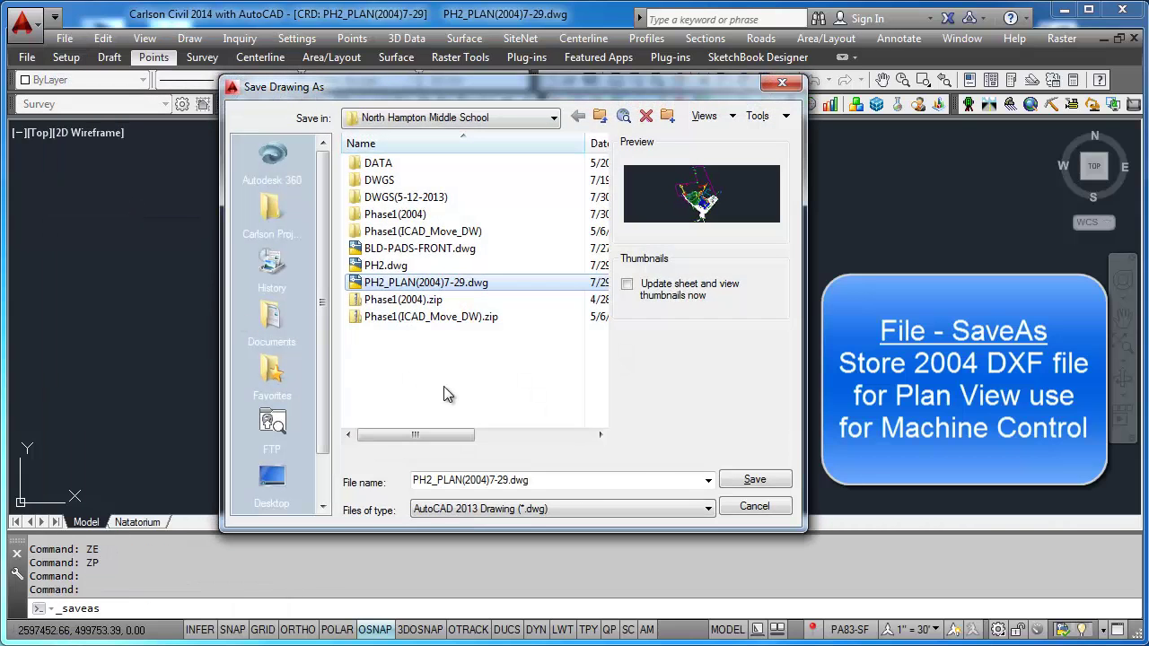
click(691, 509)
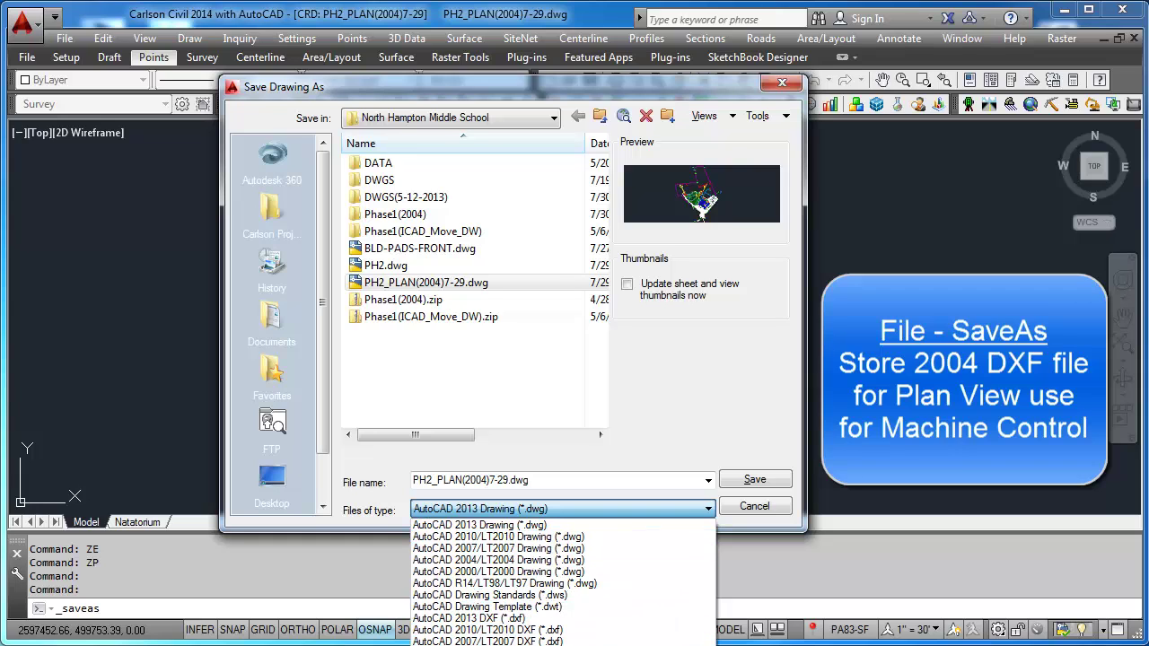
click(484, 642)
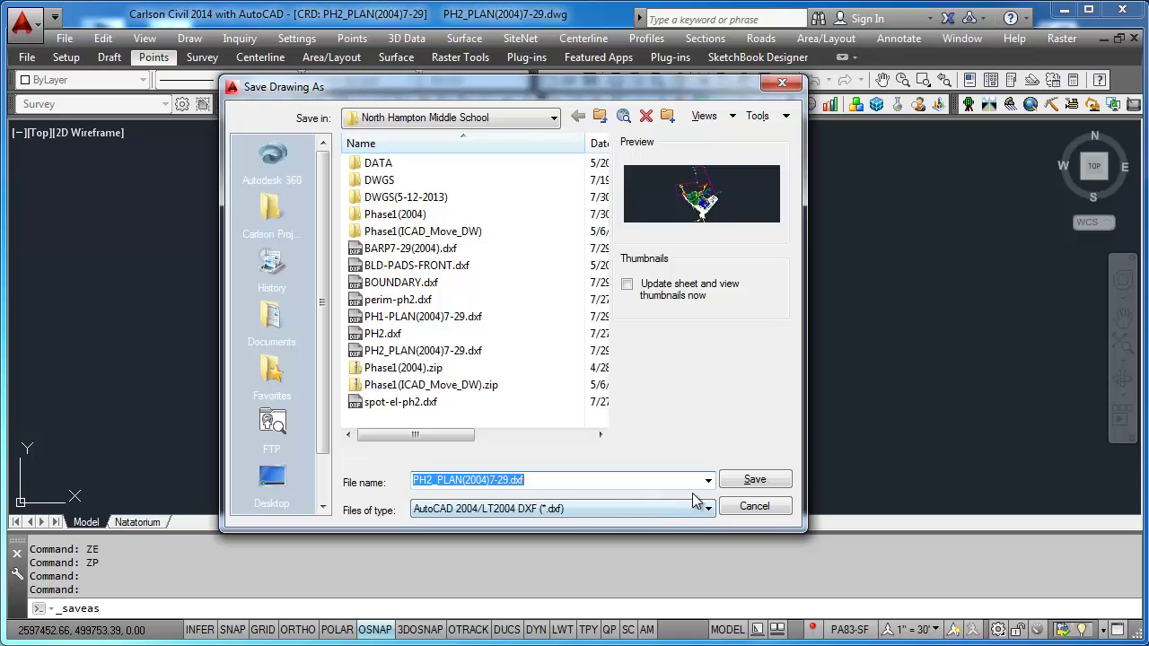
click(741, 485)
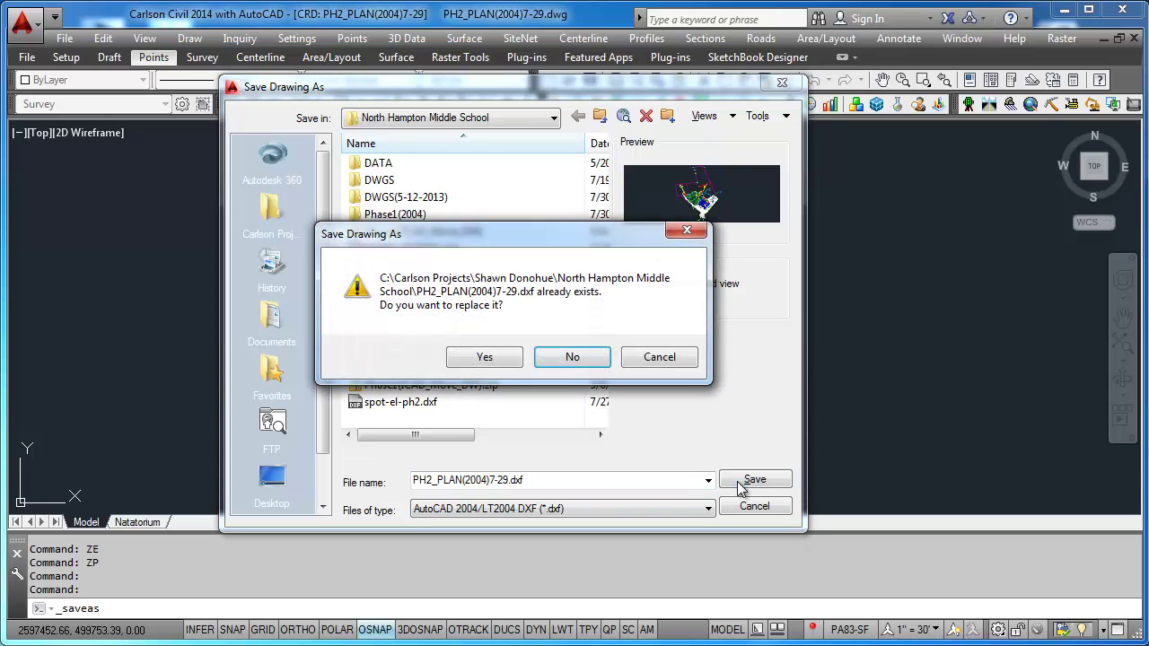
click(505, 364)
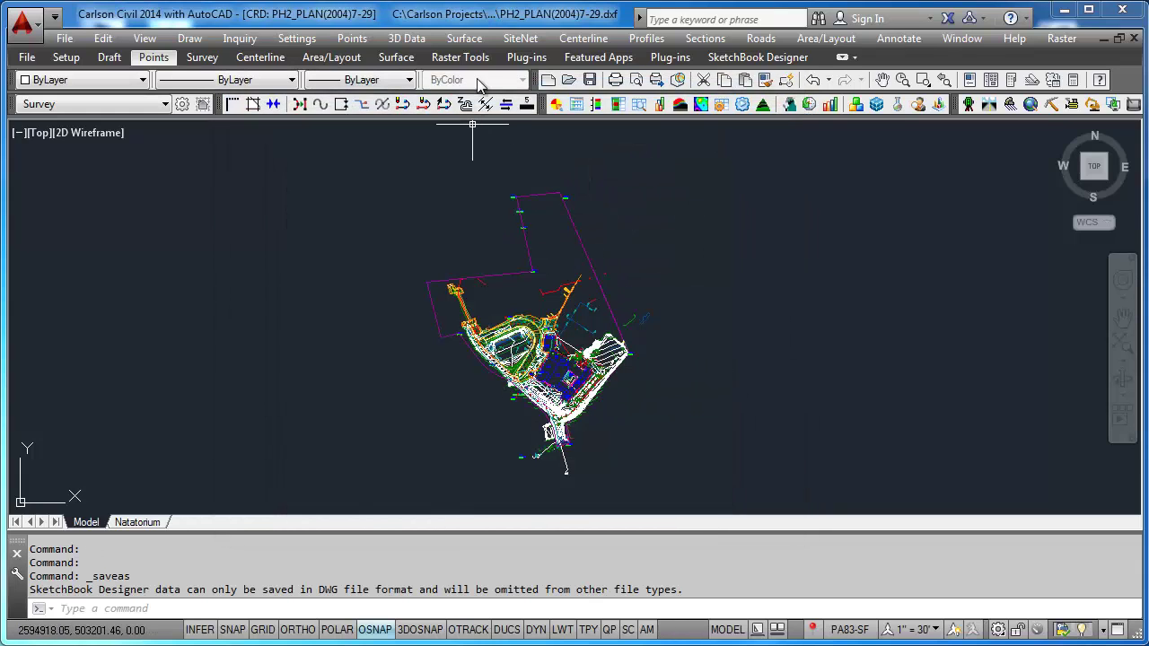
- Start the Trimble TTM surface export and pick PH1&2(07-29).tin as the source surface
click(454, 41)
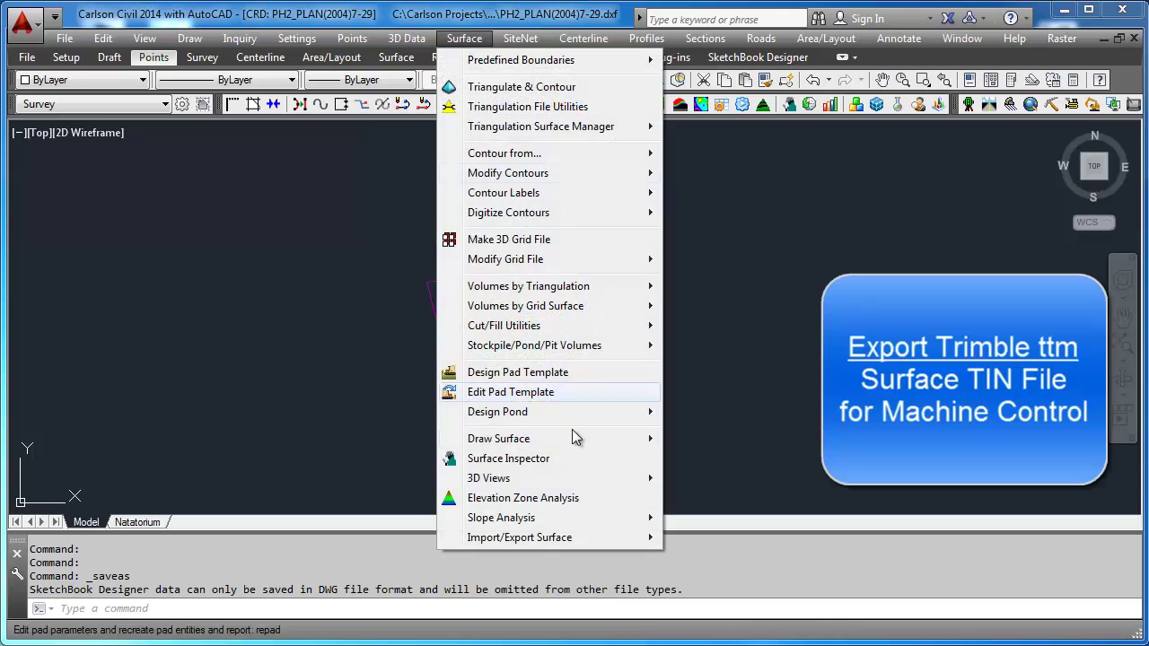
mouse_move(602, 543)
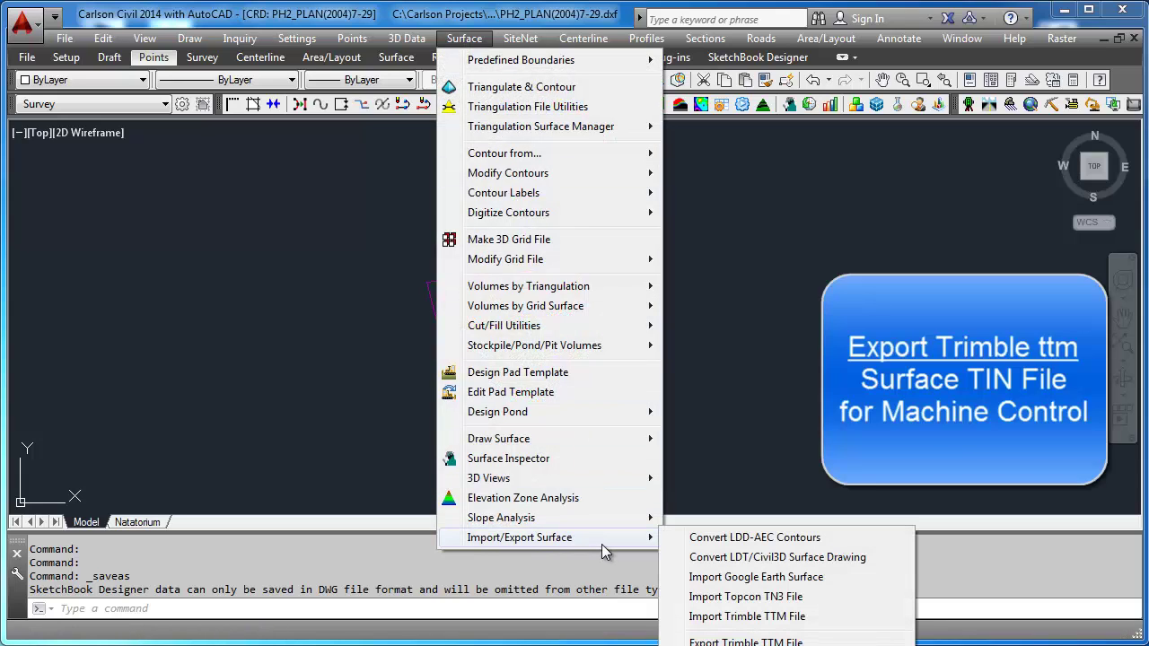
click(792, 641)
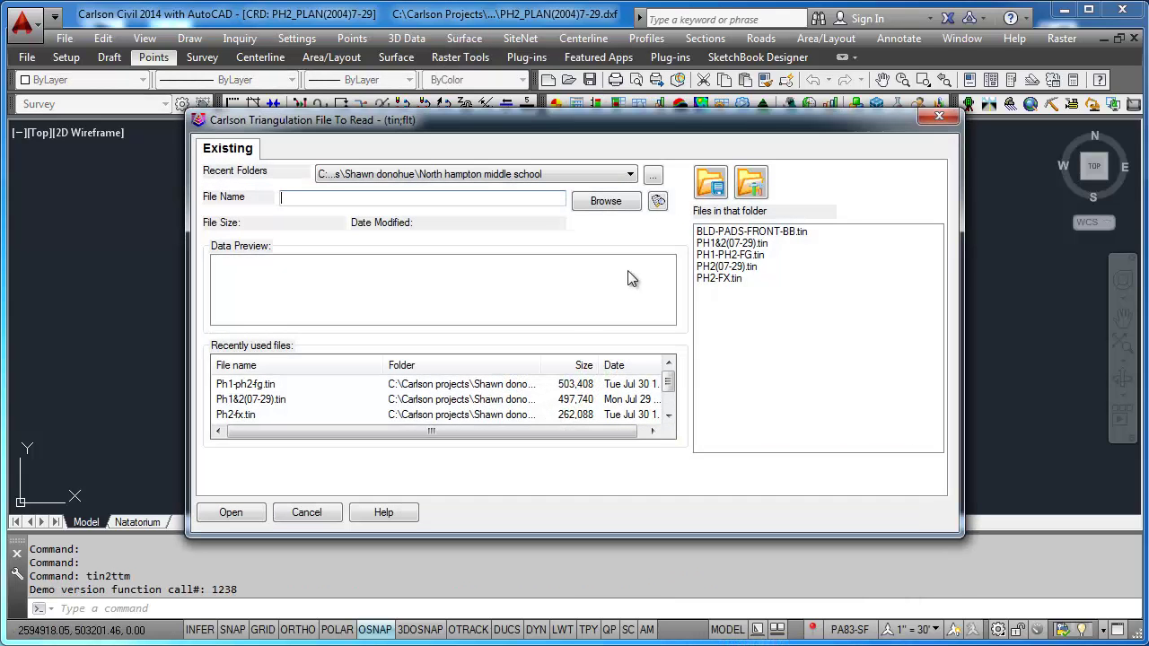
click(735, 267)
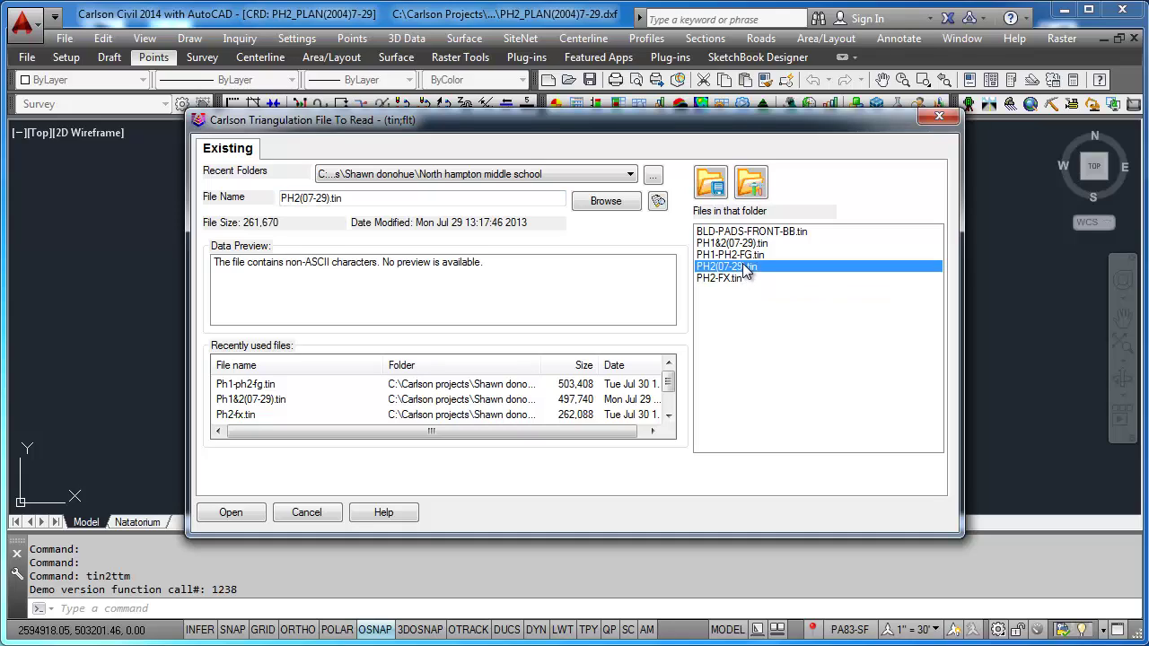
click(754, 244)
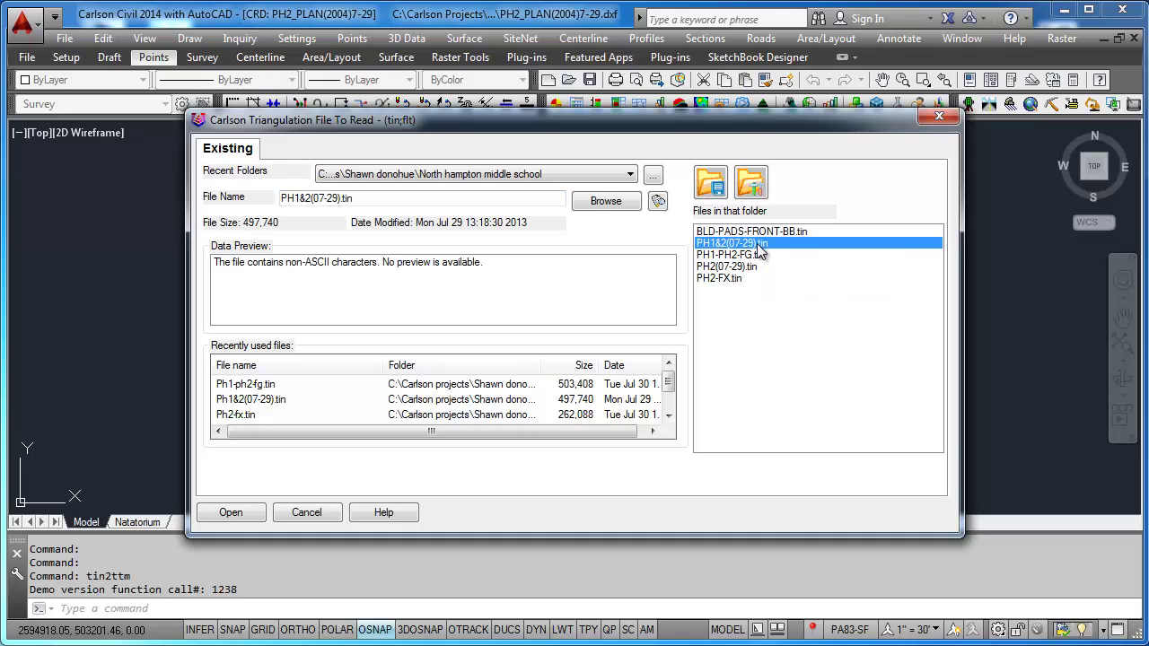
- Open the TIN and save it as PH1&2(07-29).ttm, reusing its copied file name
double_click(354, 198)
key(ctrl+c)
right_click(324, 209)
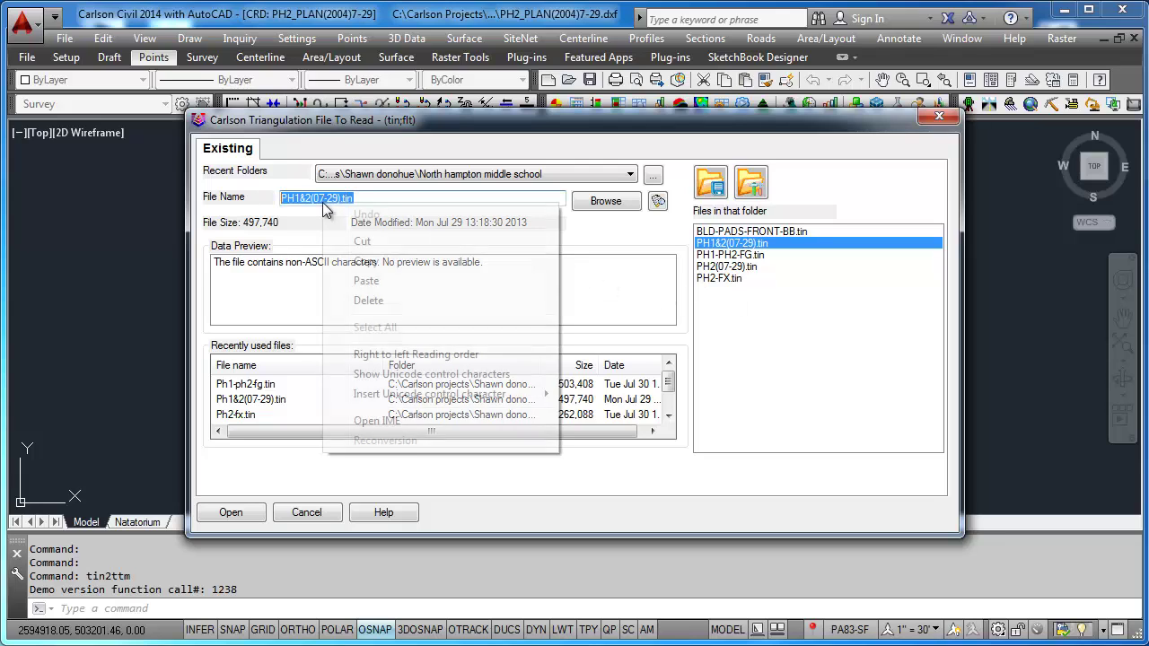
click(366, 262)
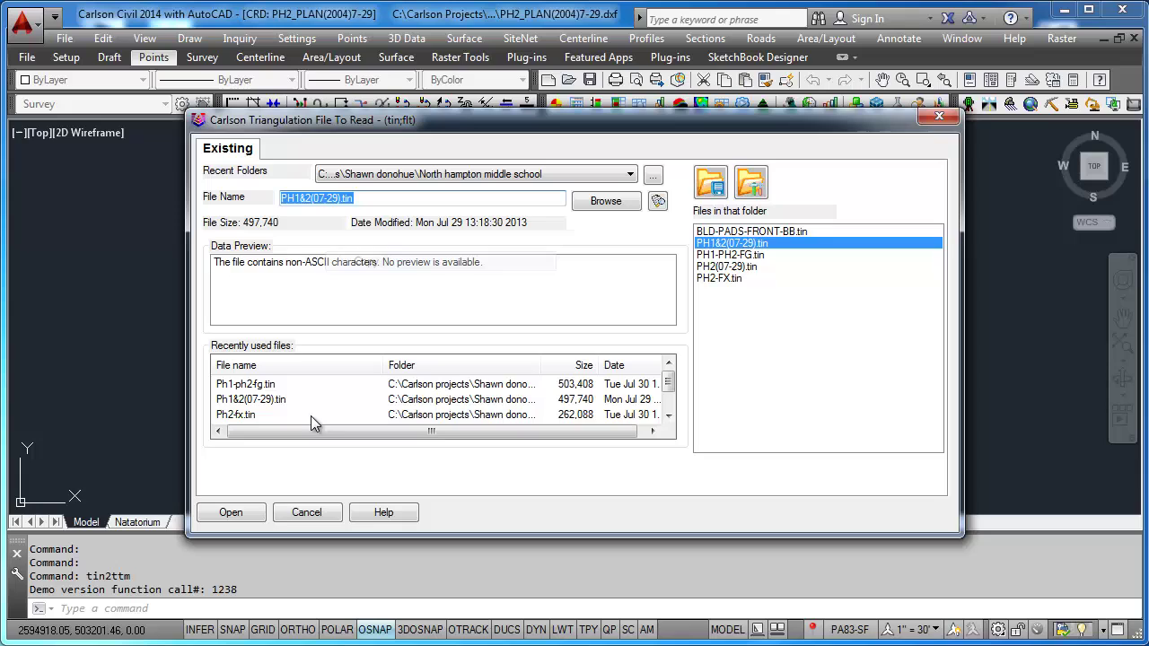
click(247, 511)
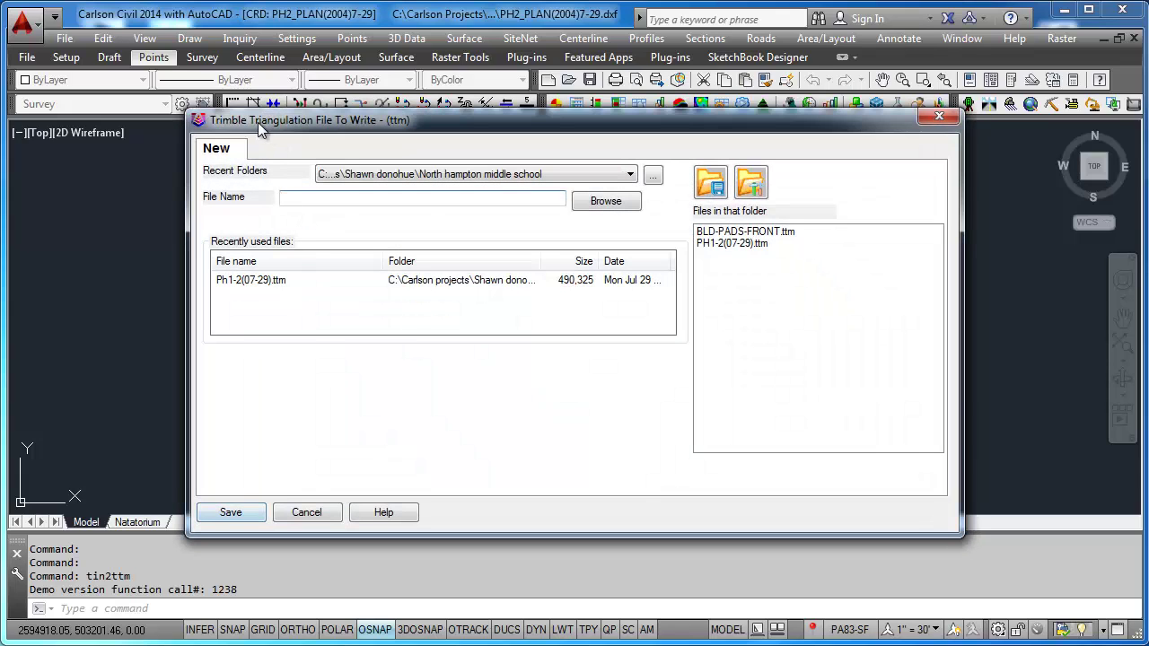
right_click(359, 197)
click(424, 276)
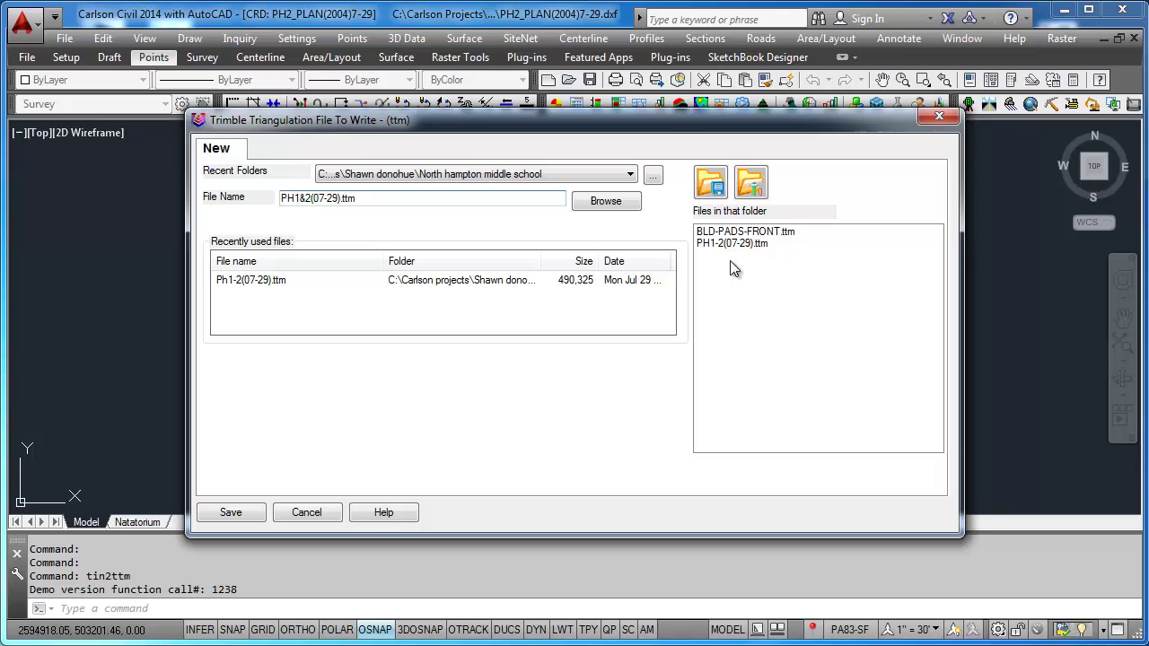
click(226, 511)
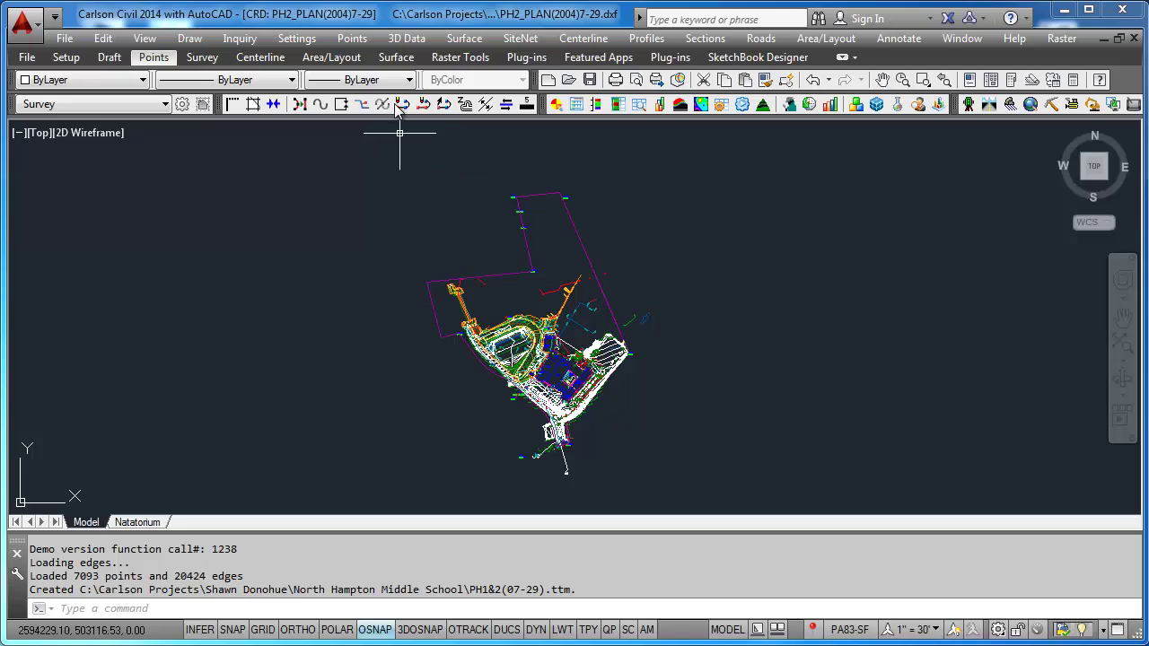
- List all points in the coordinate file from Coordinate File Utilities
click(353, 40)
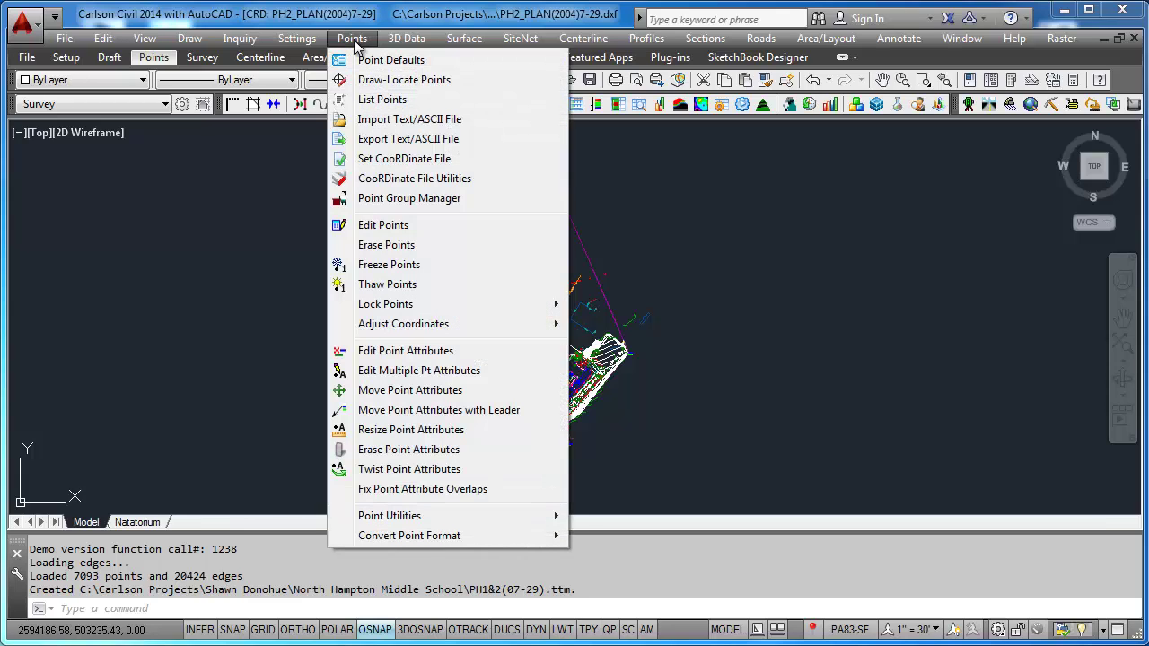
click(432, 179)
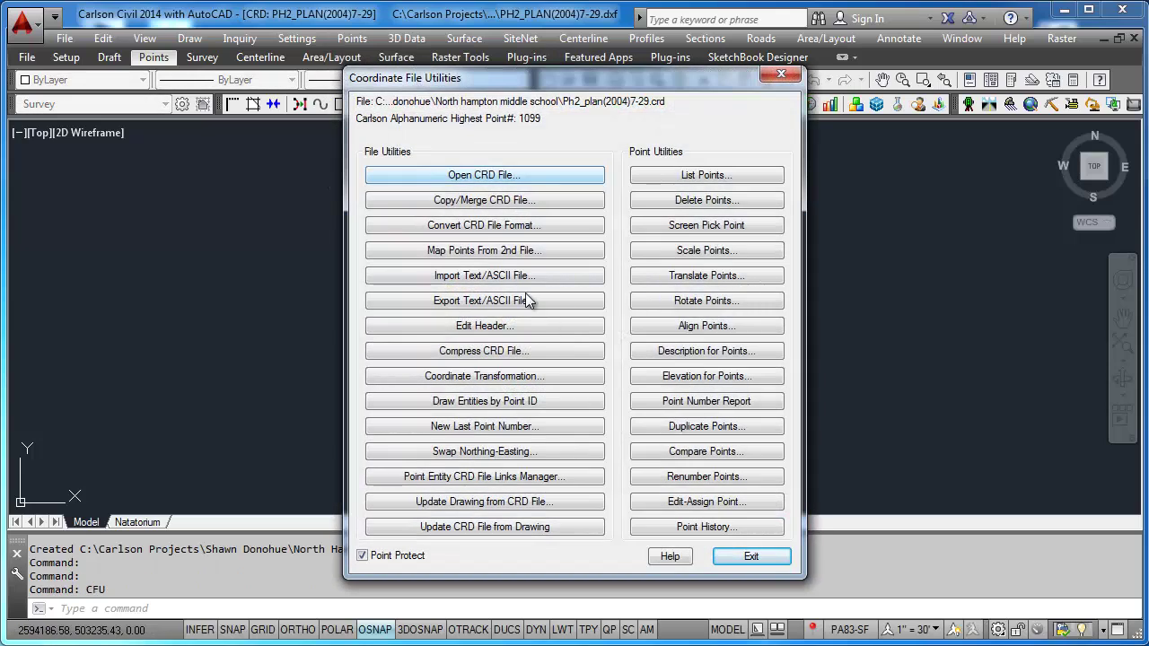
click(724, 178)
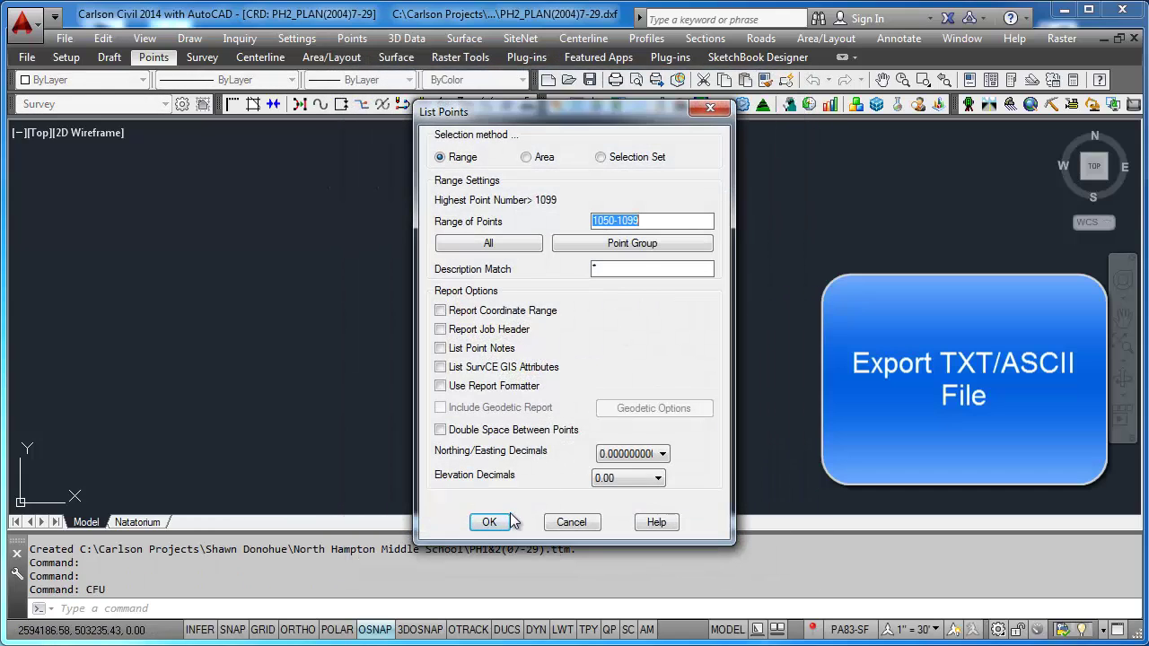
click(488, 243)
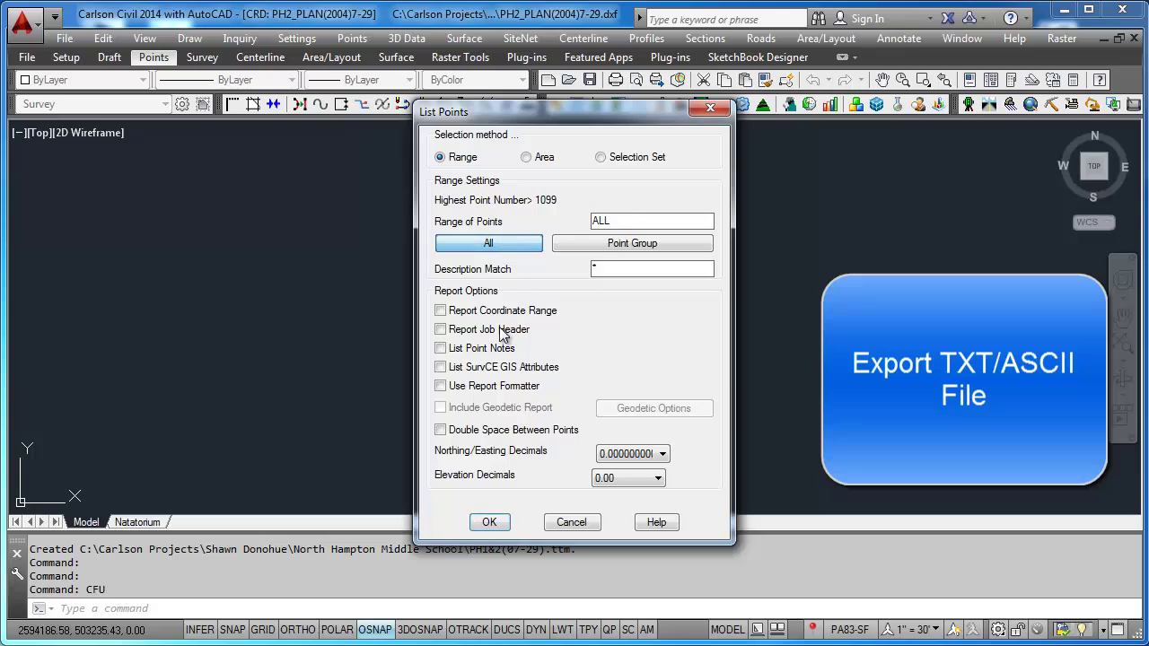
click(491, 521)
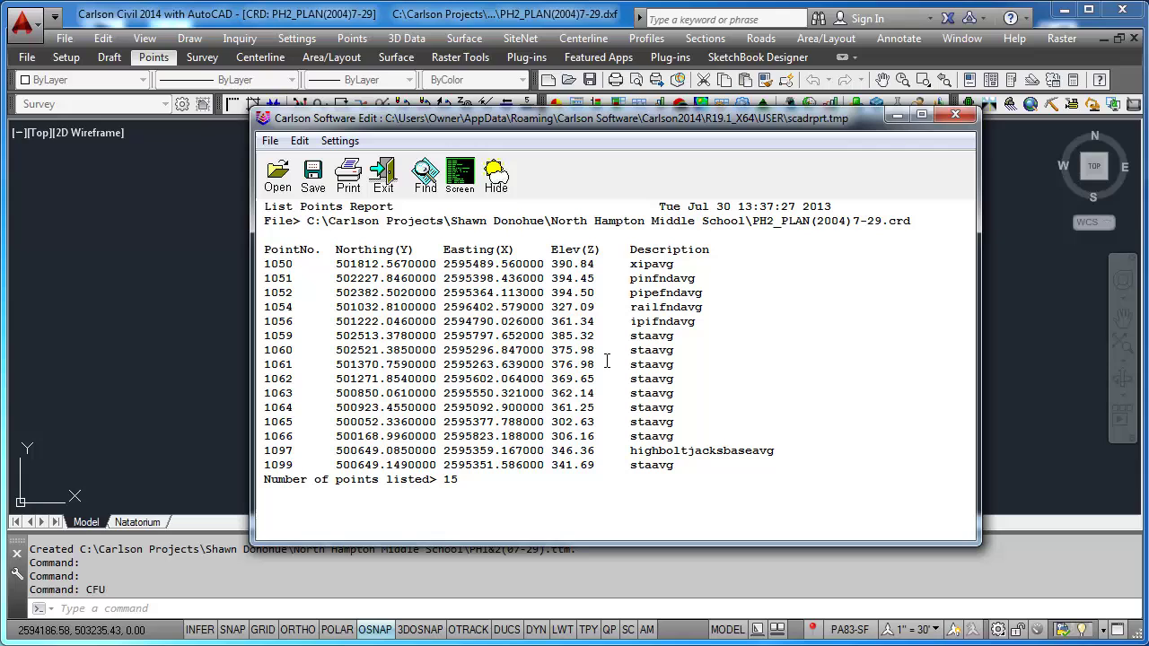
click(382, 177)
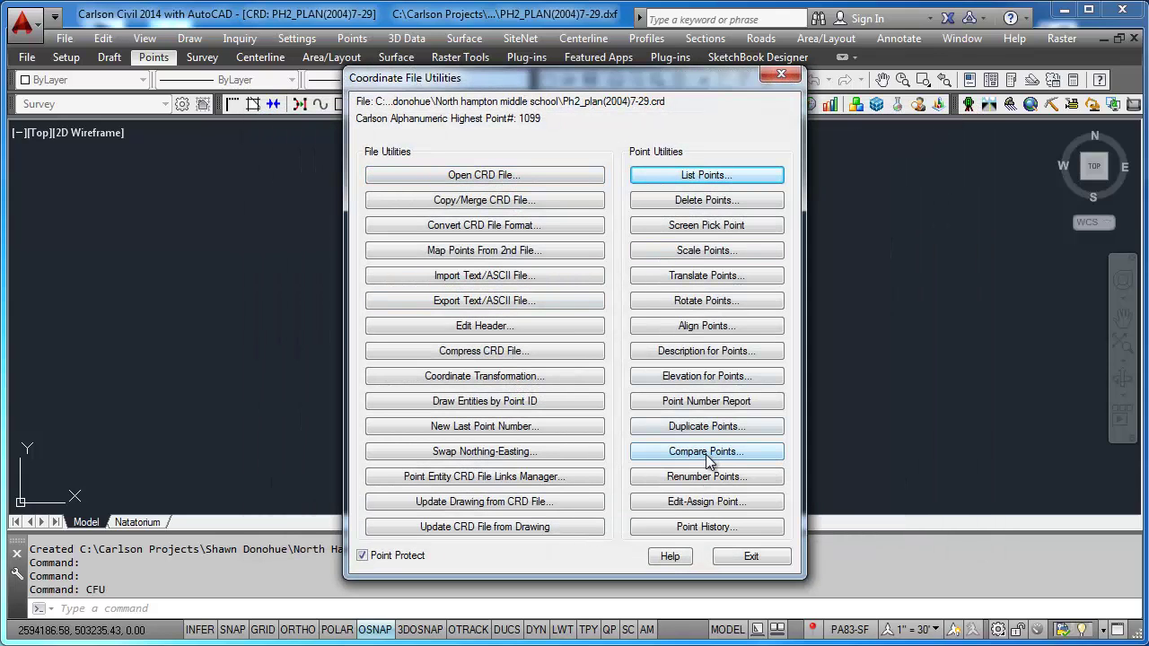
- Report used point numbers from the coordinate file: 15 used, 1084 unused
click(716, 405)
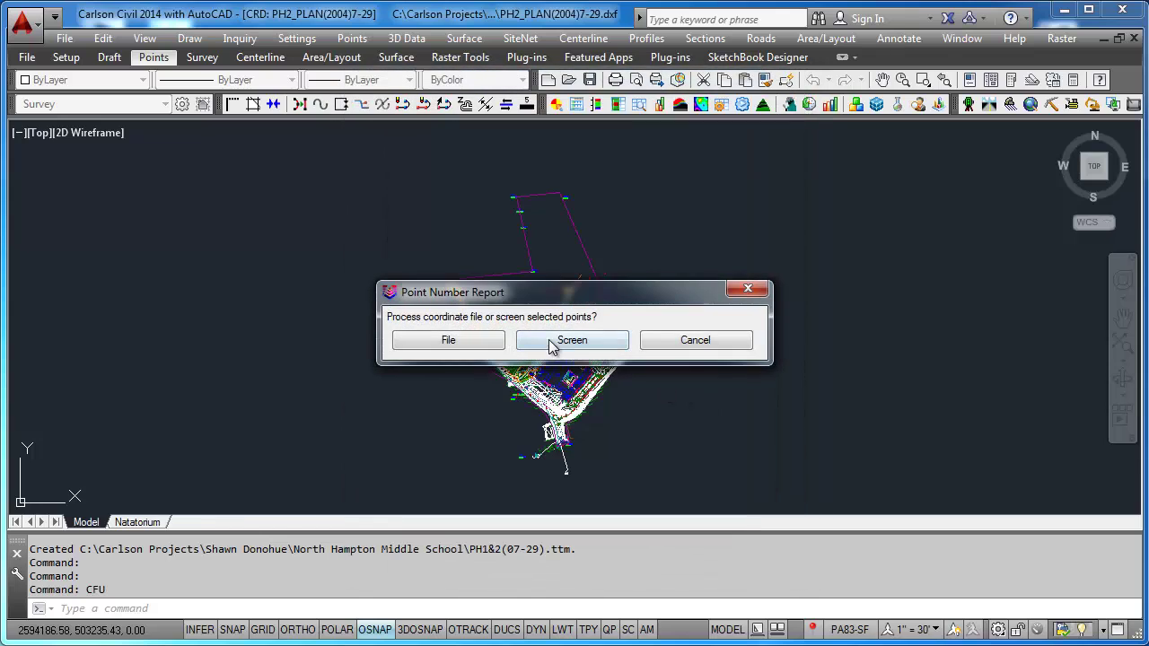
click(497, 347)
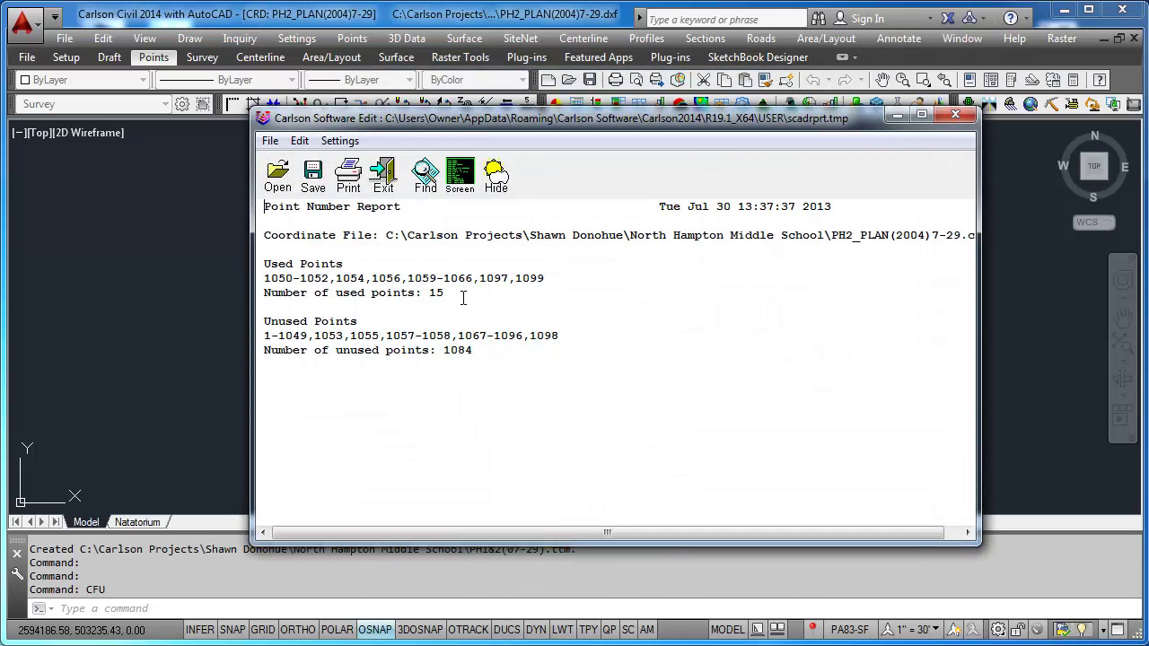
click(383, 174)
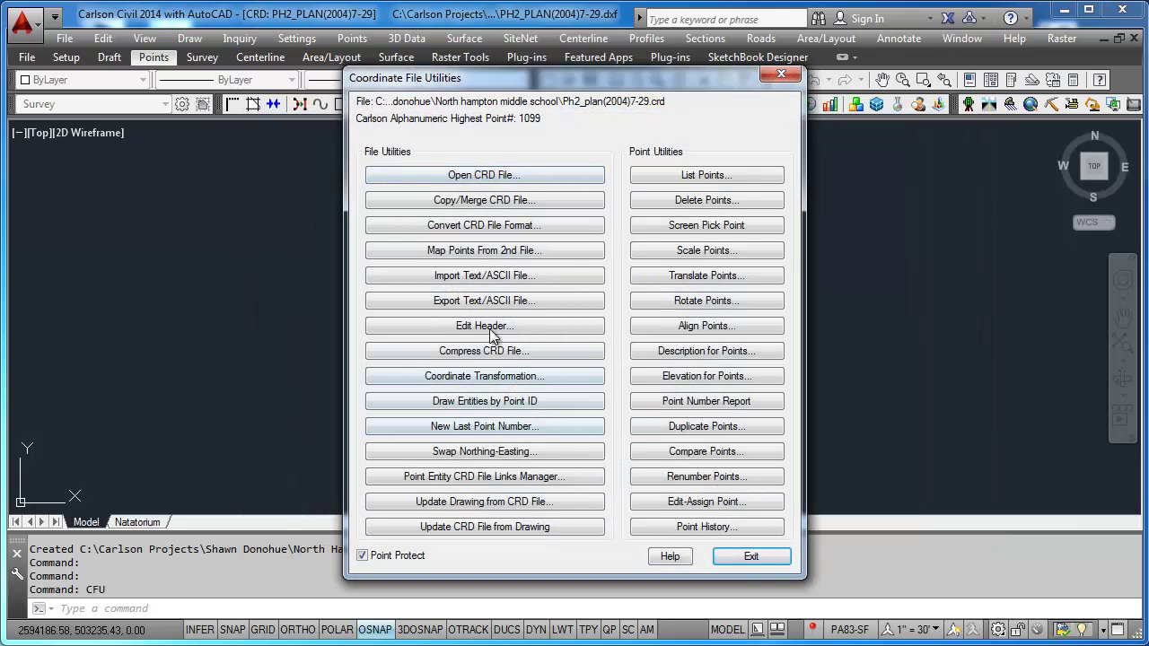
- Export the points comma-delimited, user-defined format to PH2_PLAN(2004)7-29.txt and close the utilities
click(485, 303)
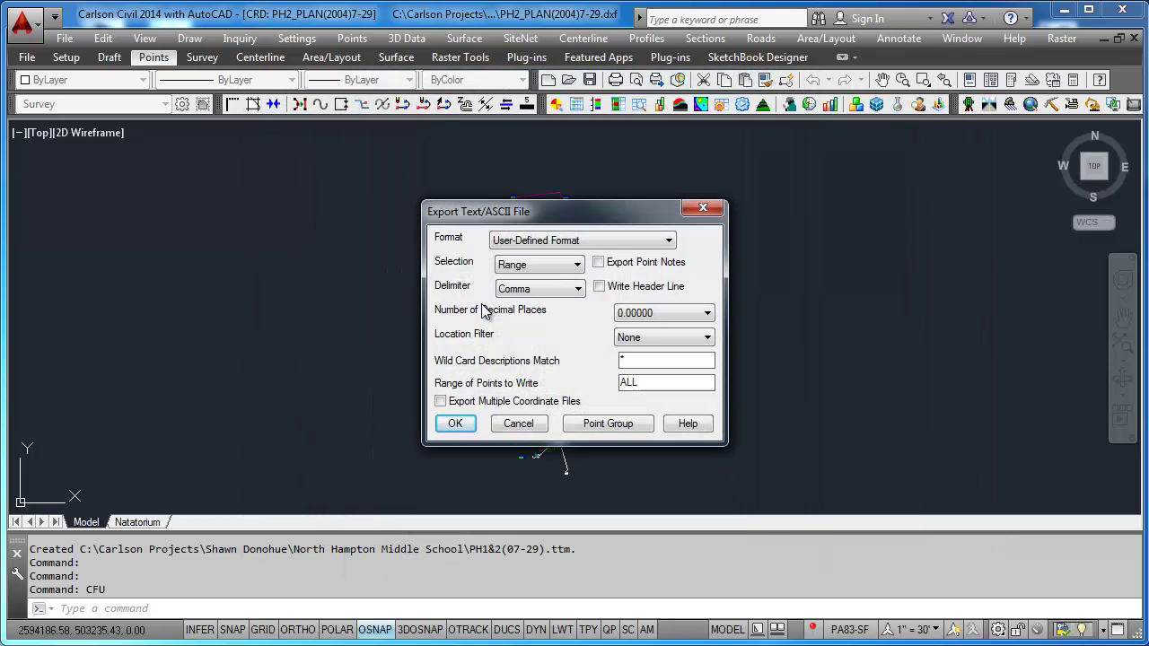
click(455, 425)
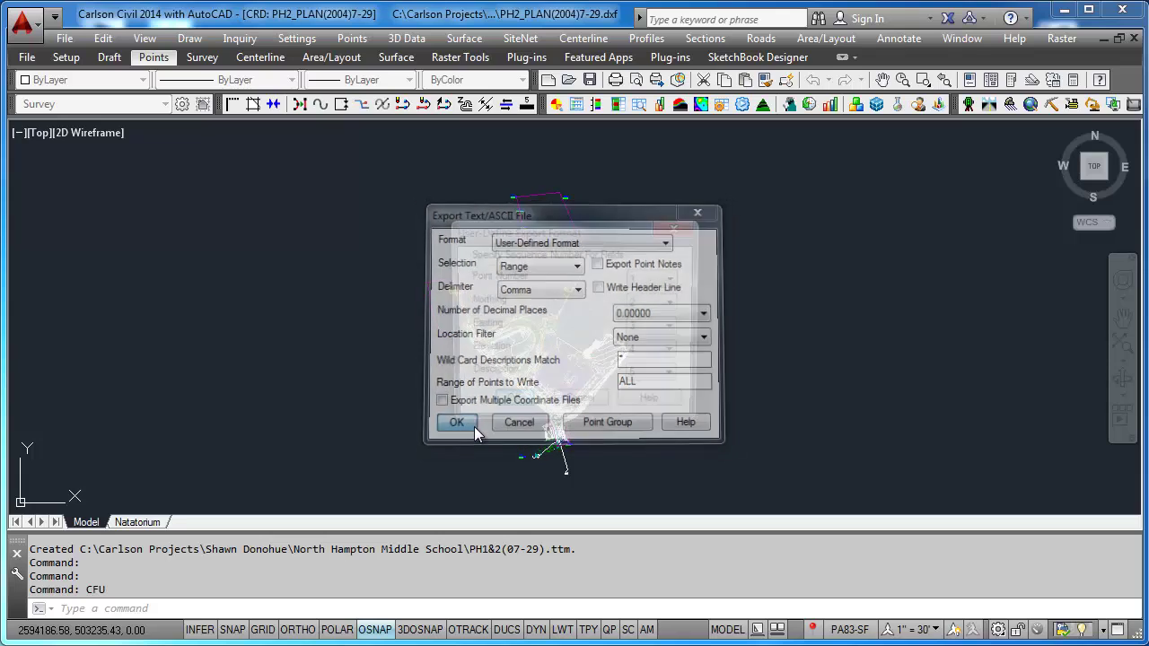
click(510, 403)
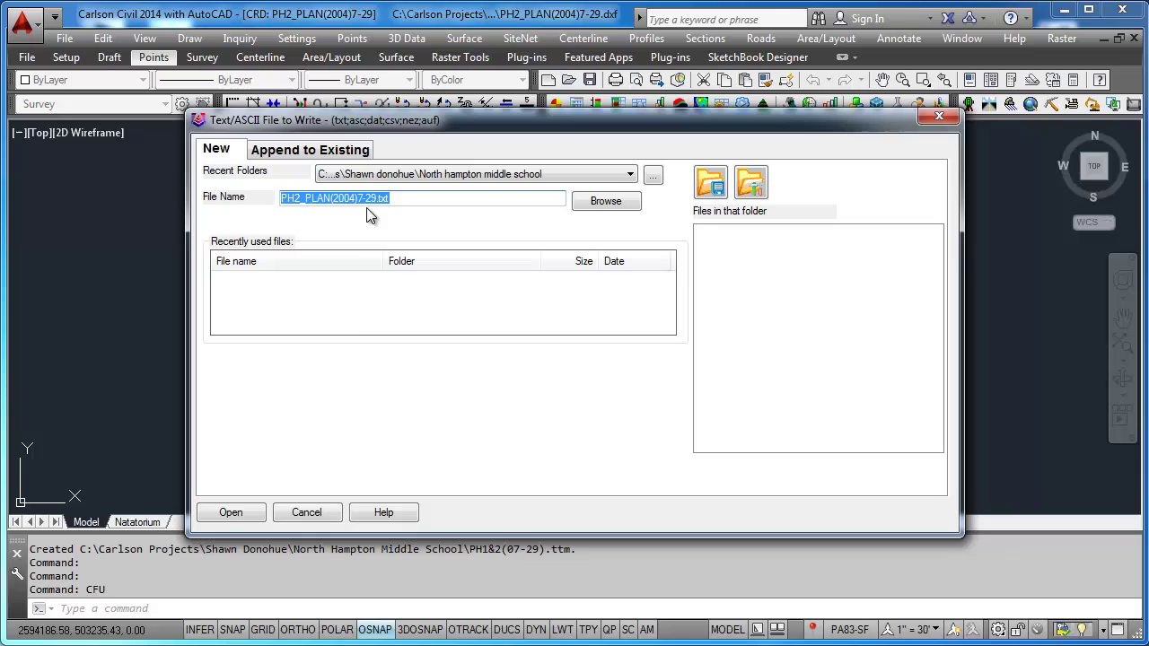
click(230, 512)
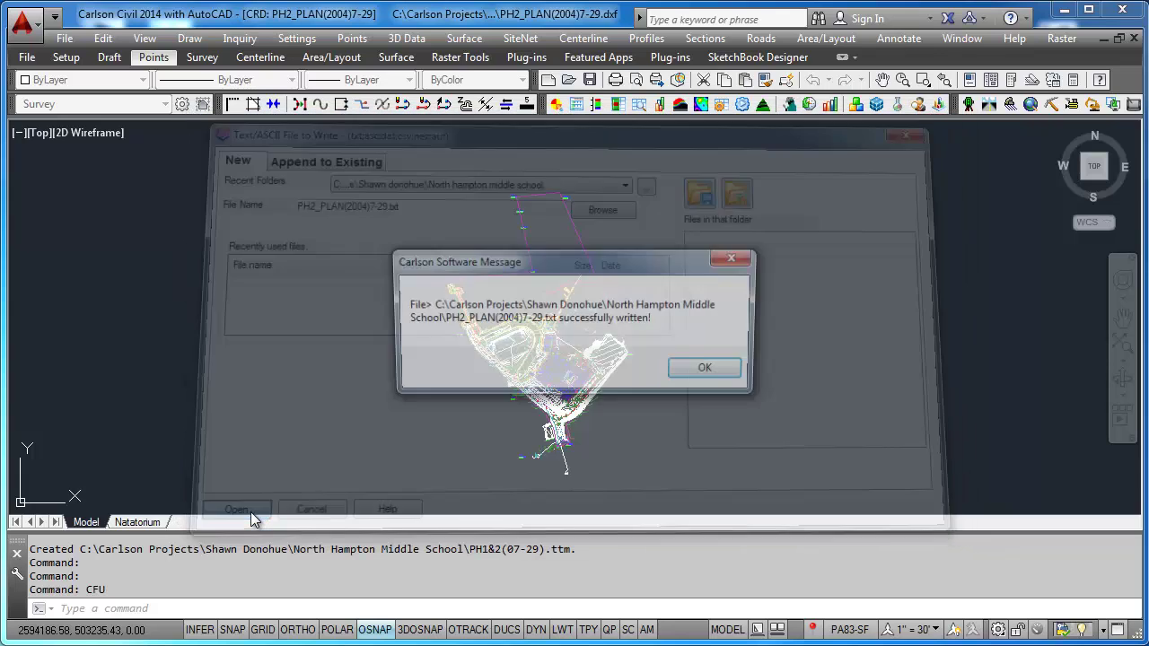
click(724, 375)
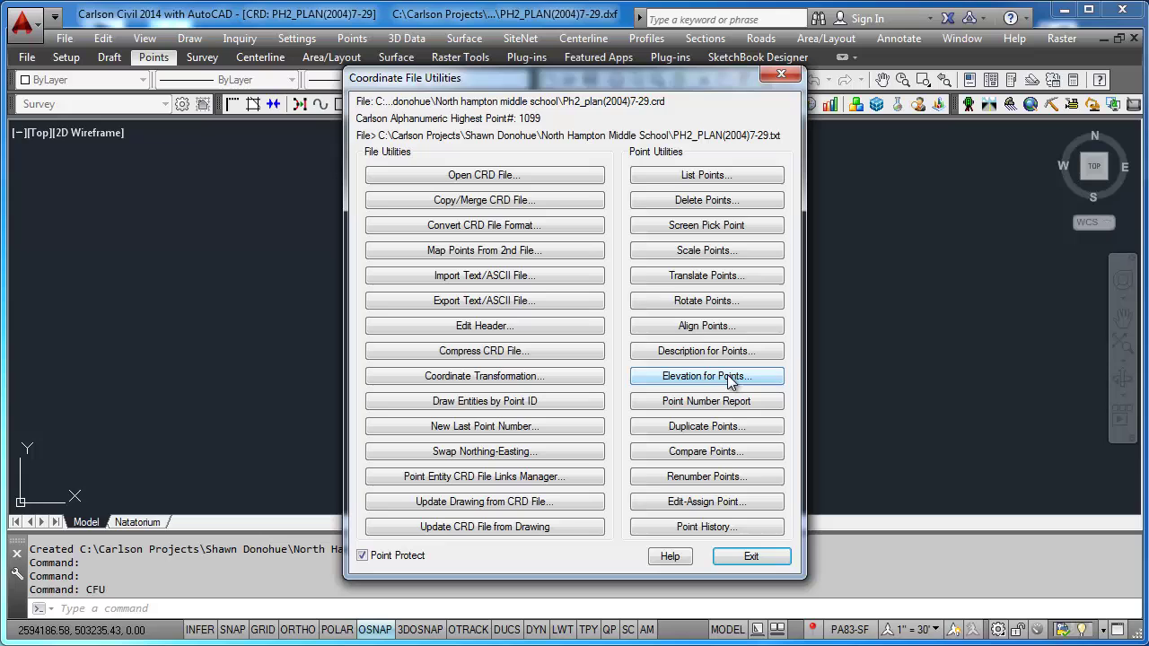
click(761, 556)
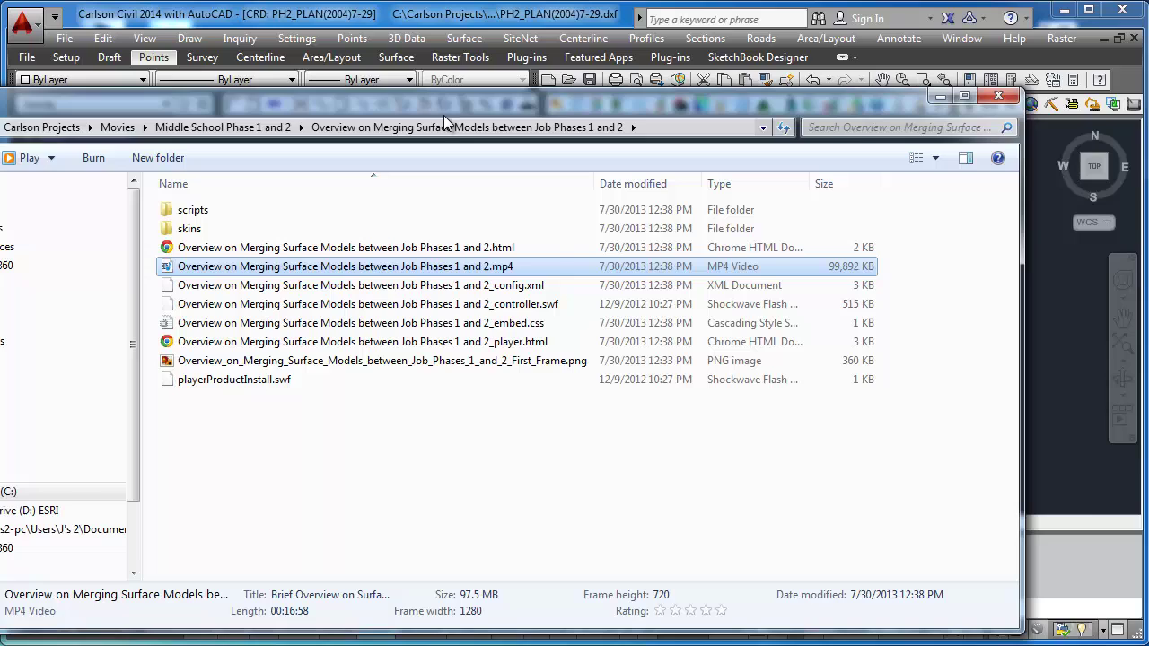
- Open the North Hampton Middle School project folder and sort it newest first by date
drag(443, 98, 557, 55)
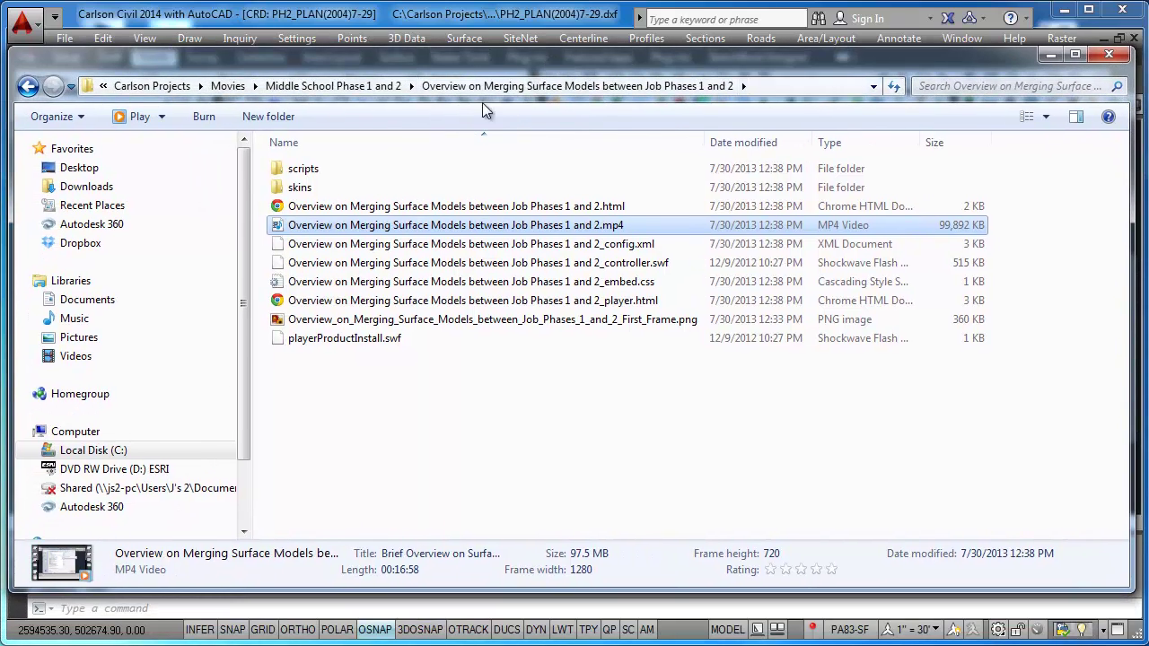
click(148, 86)
double_click(328, 319)
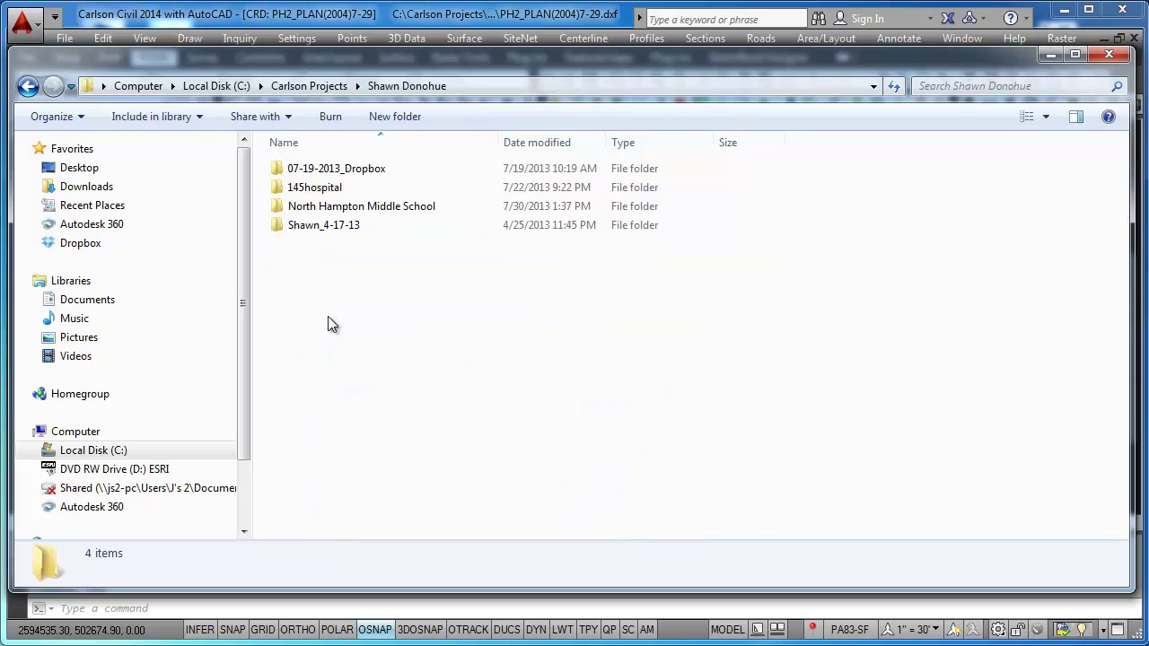
click(338, 210)
double_click(338, 210)
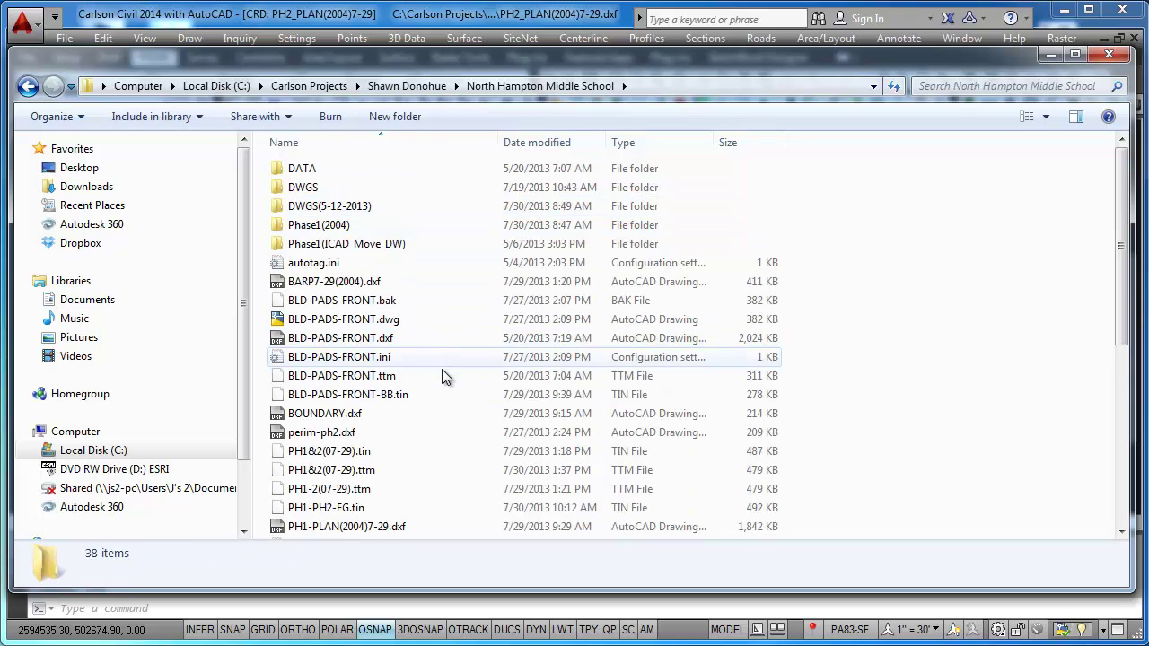
click(533, 141)
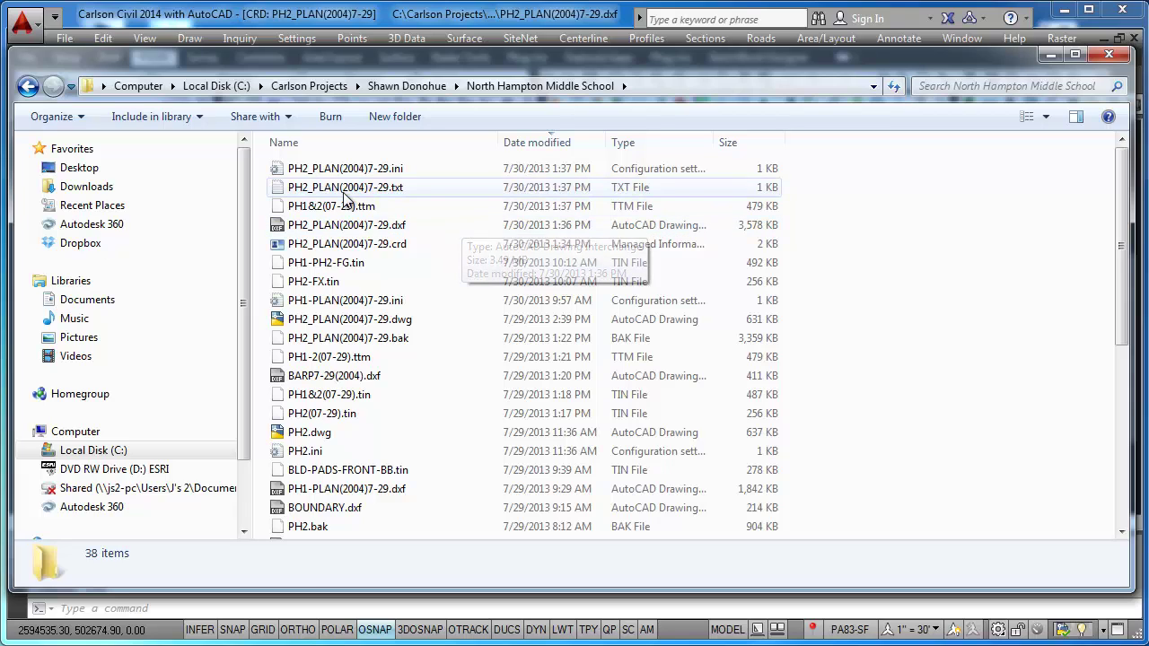
- Select PH2_PLAN(2004)7-29.txt, PH1&2(07-29).ttm, the DXF and PH1&2(07-29).tin, then minimize Explorer
click(371, 187)
ctrl+click(374, 207)
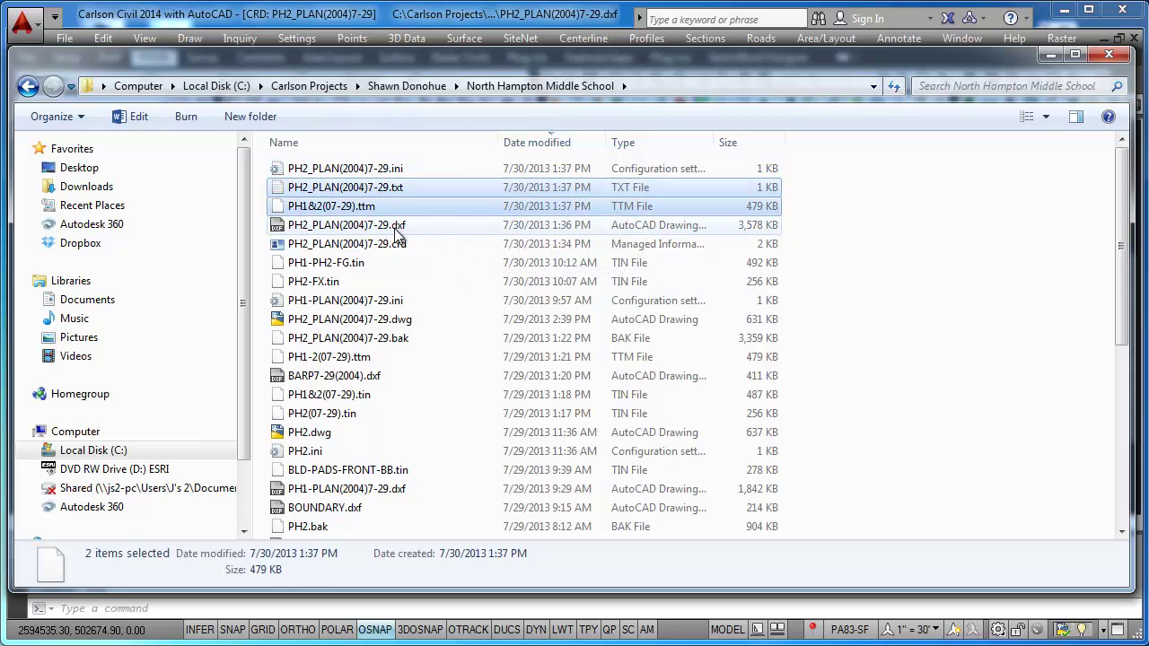
ctrl+click(485, 228)
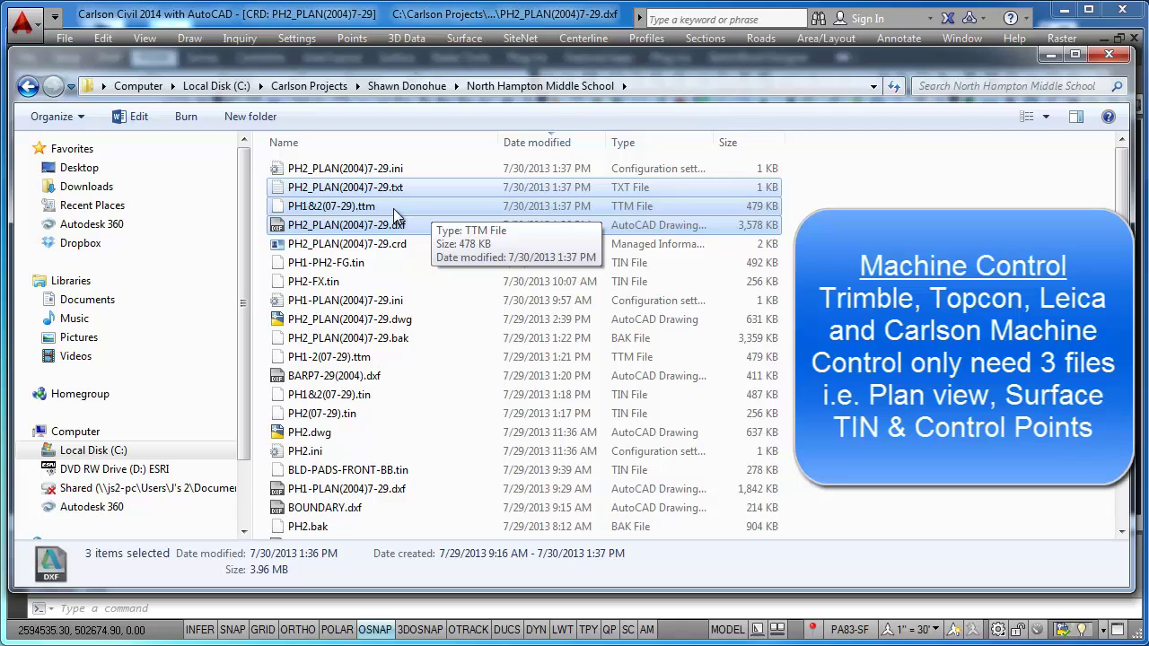
ctrl+click(371, 401)
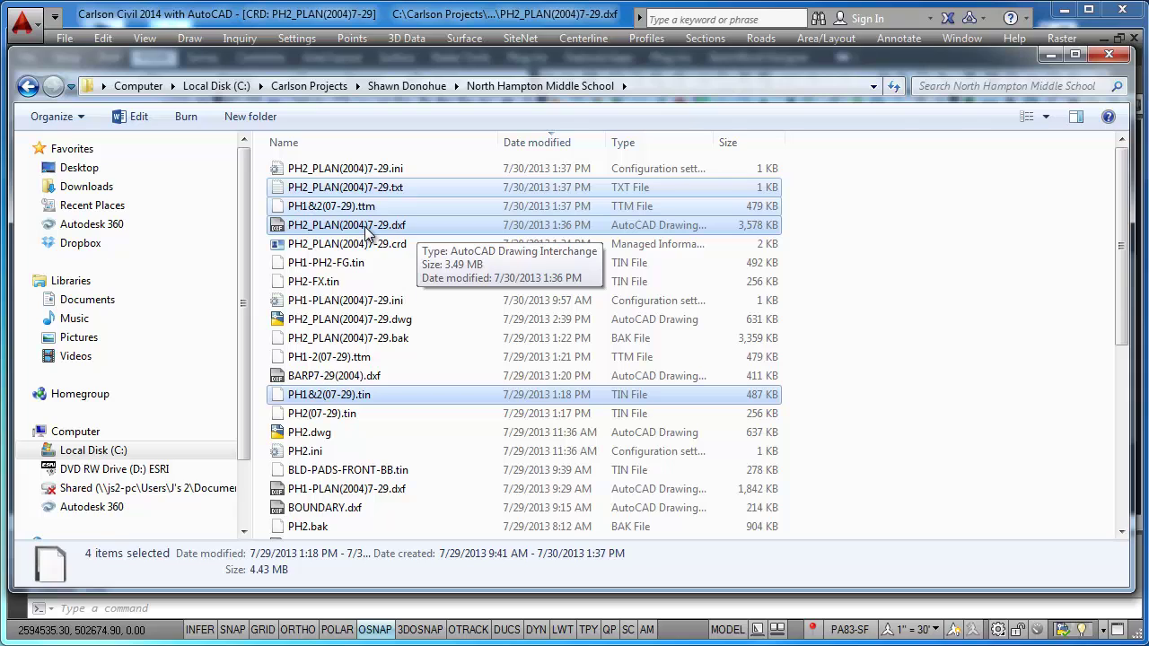
click(1047, 56)
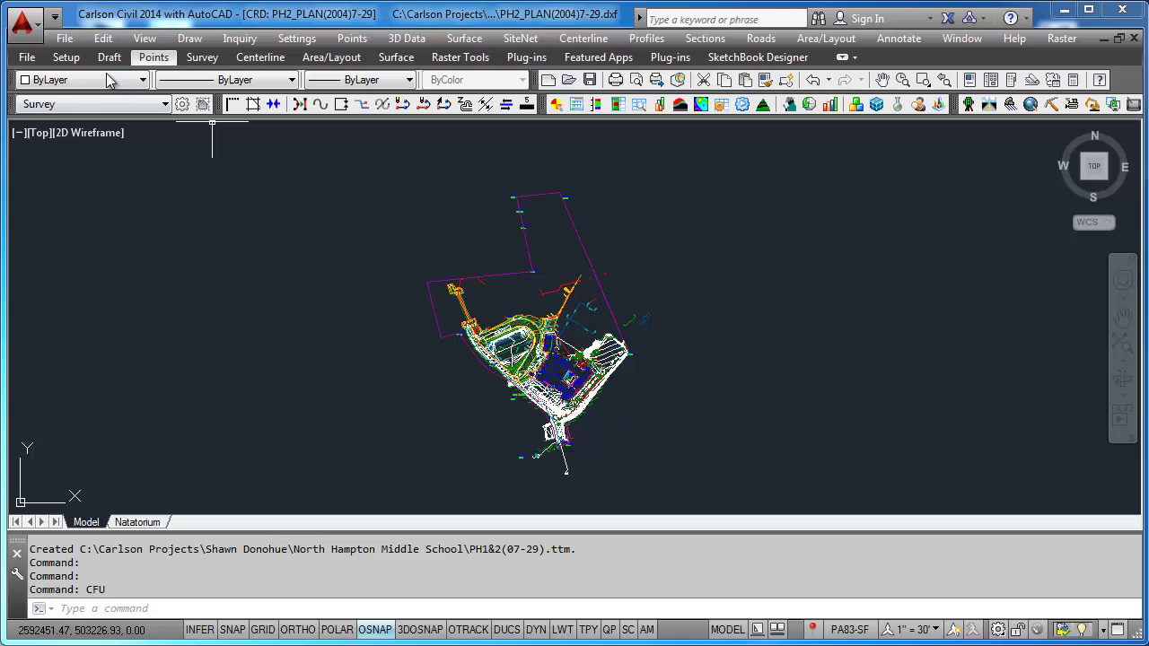
- Attempt the Google Earth file export and dismiss the 'Projection zone not set' warning
click(65, 38)
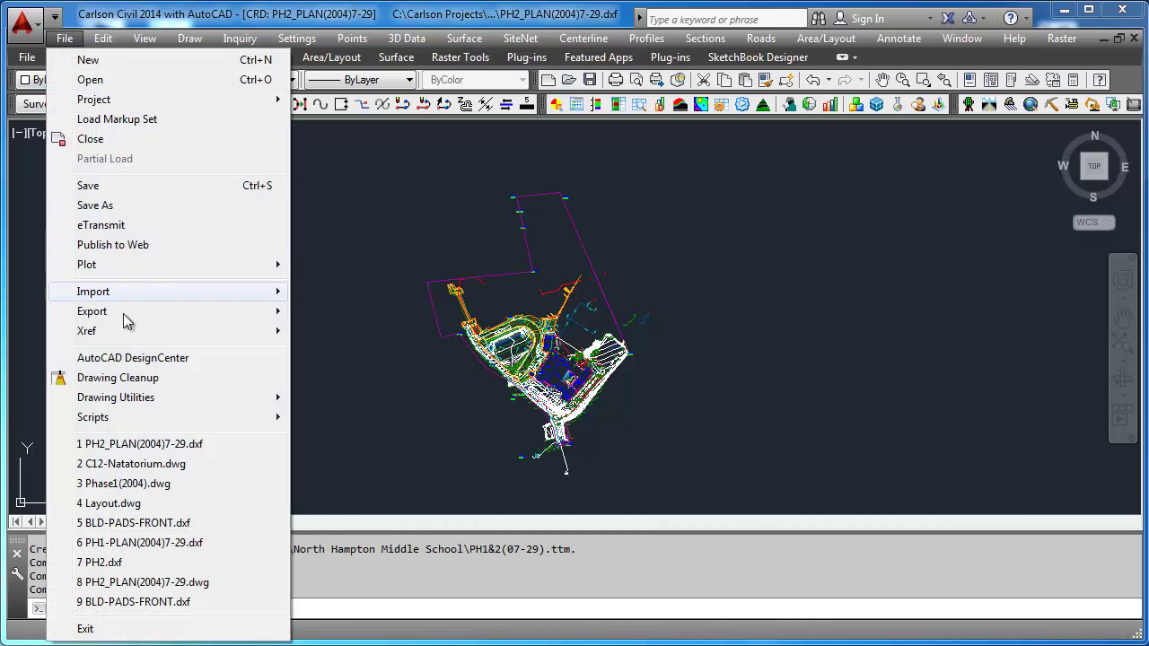
mouse_move(144, 314)
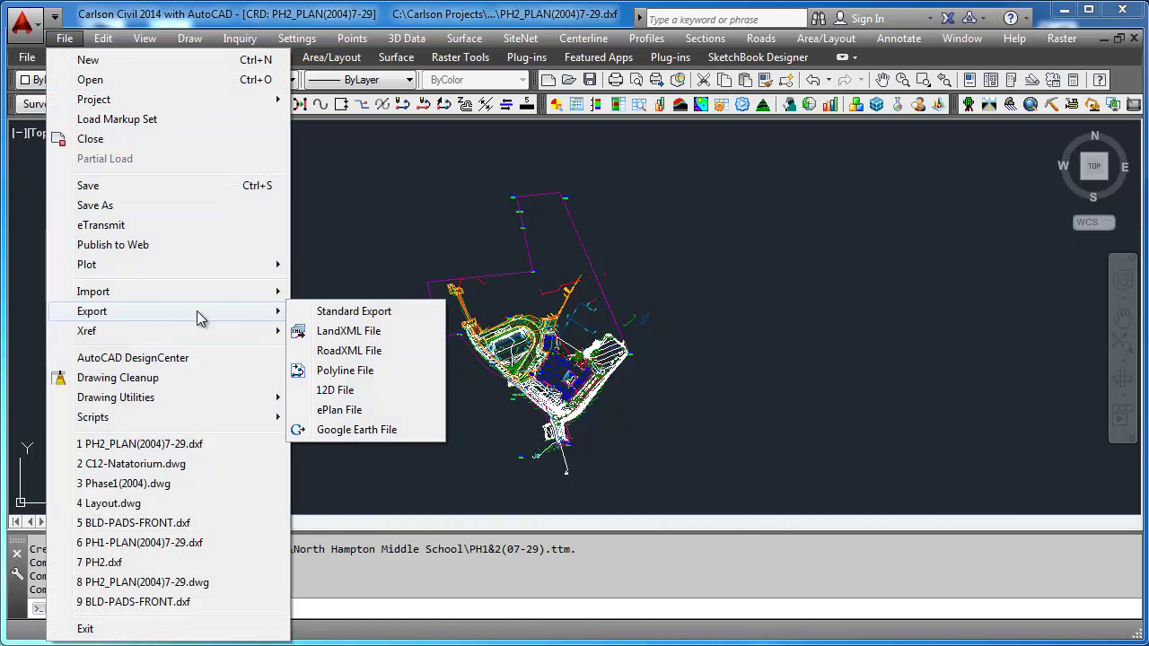
click(372, 429)
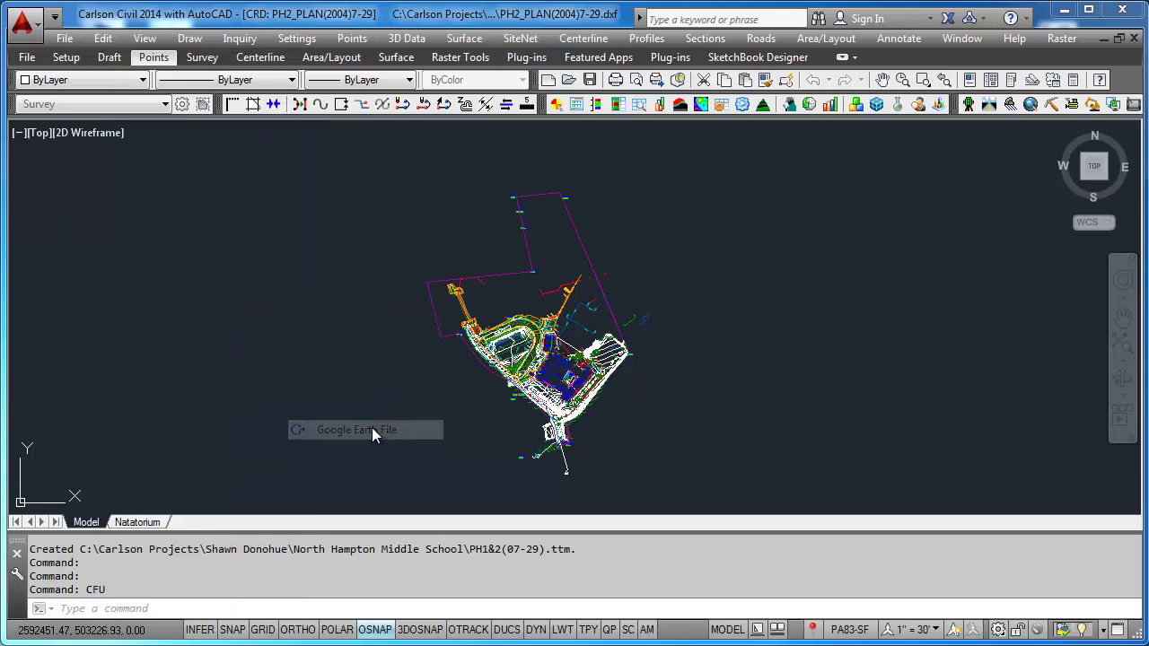
click(636, 364)
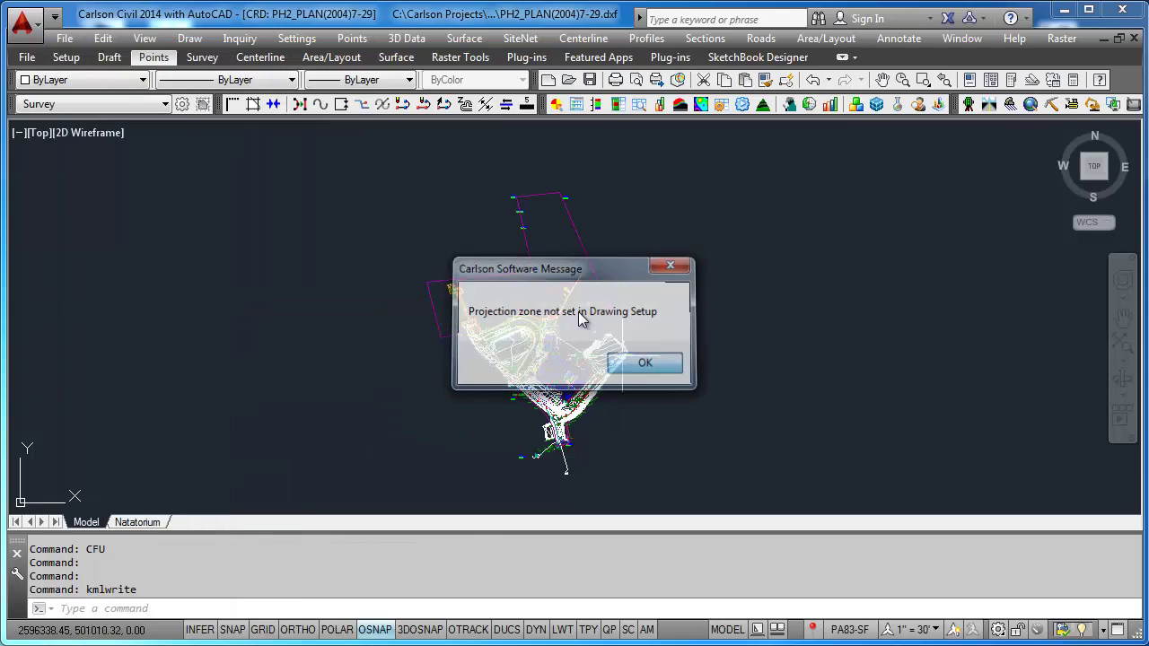
- Set Drawing Setup to State Plane 83 projection, PA South zone, and NAD83 lat/lon datum
click(290, 42)
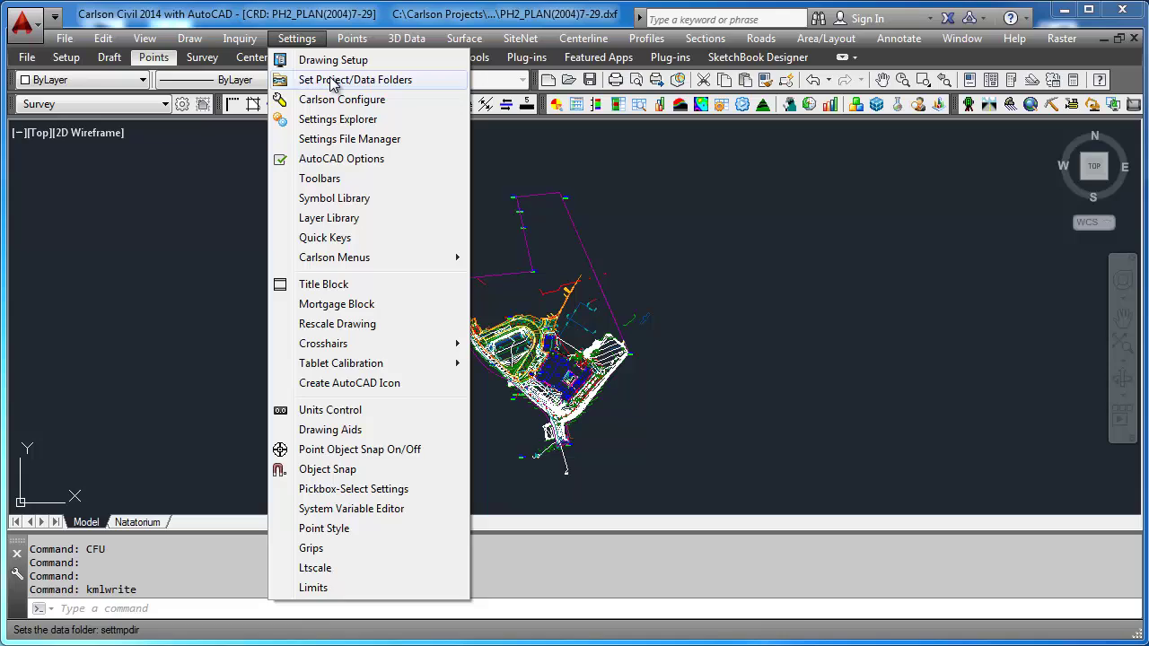
click(335, 60)
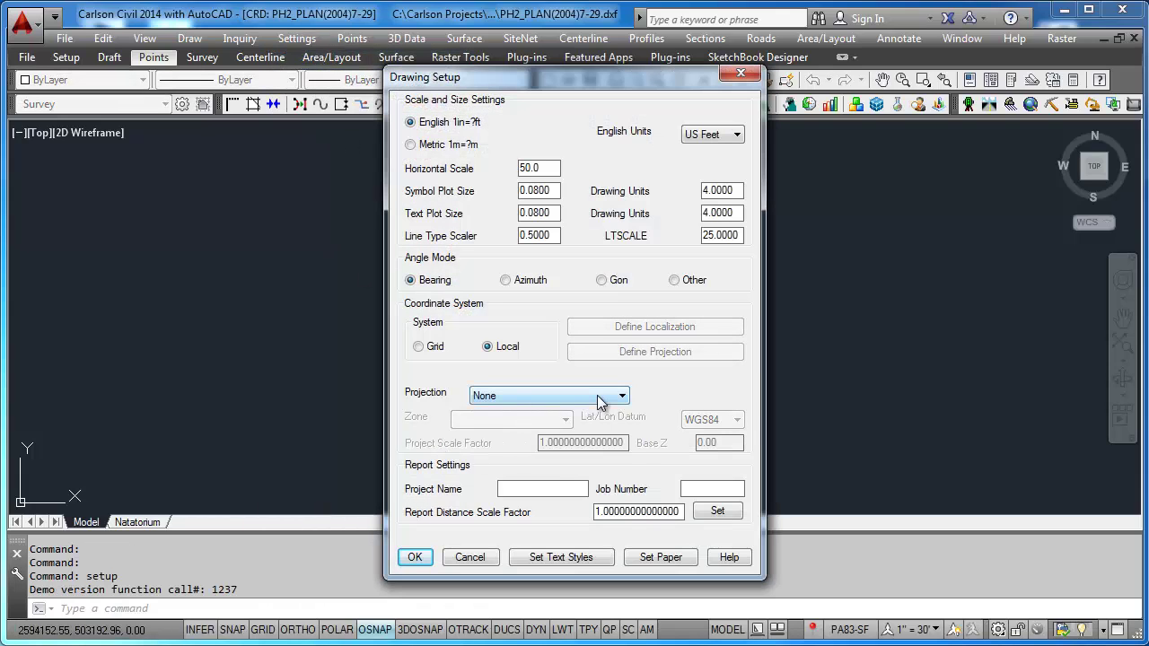
click(615, 396)
click(579, 423)
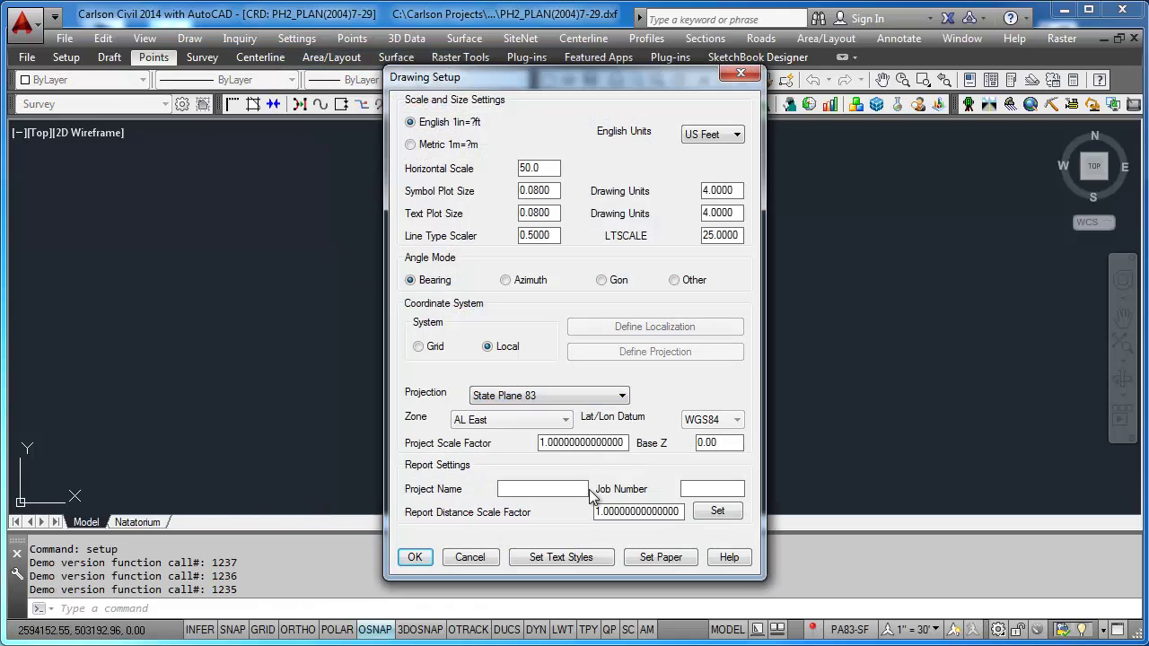
click(566, 420)
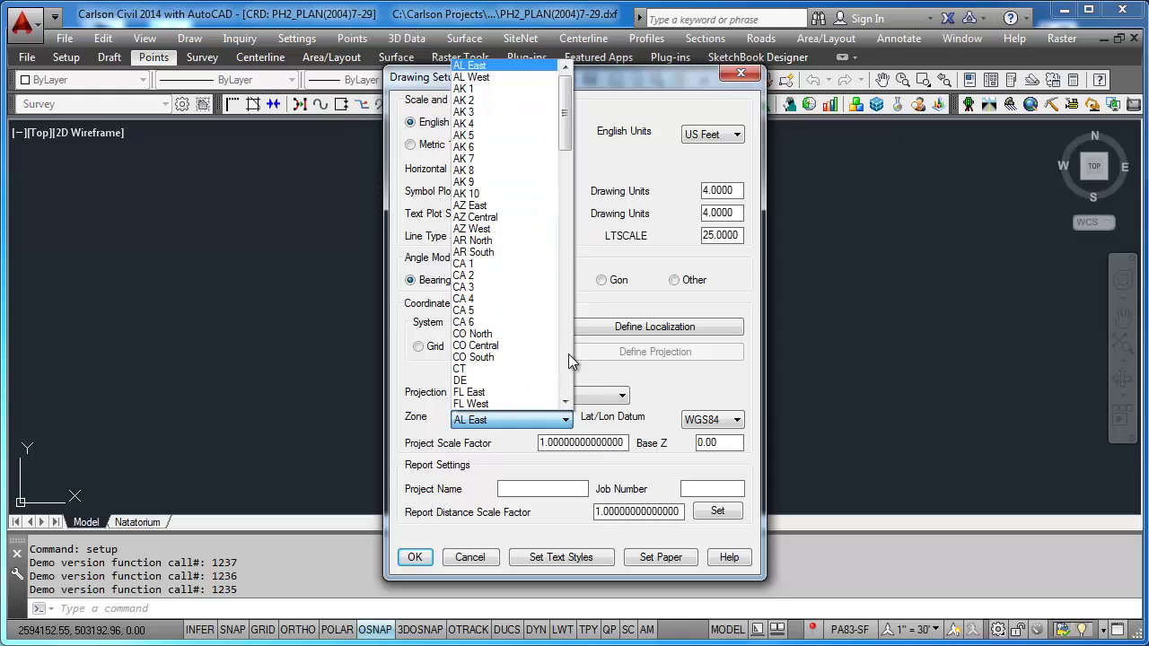
click(569, 361)
drag(569, 361, 569, 361)
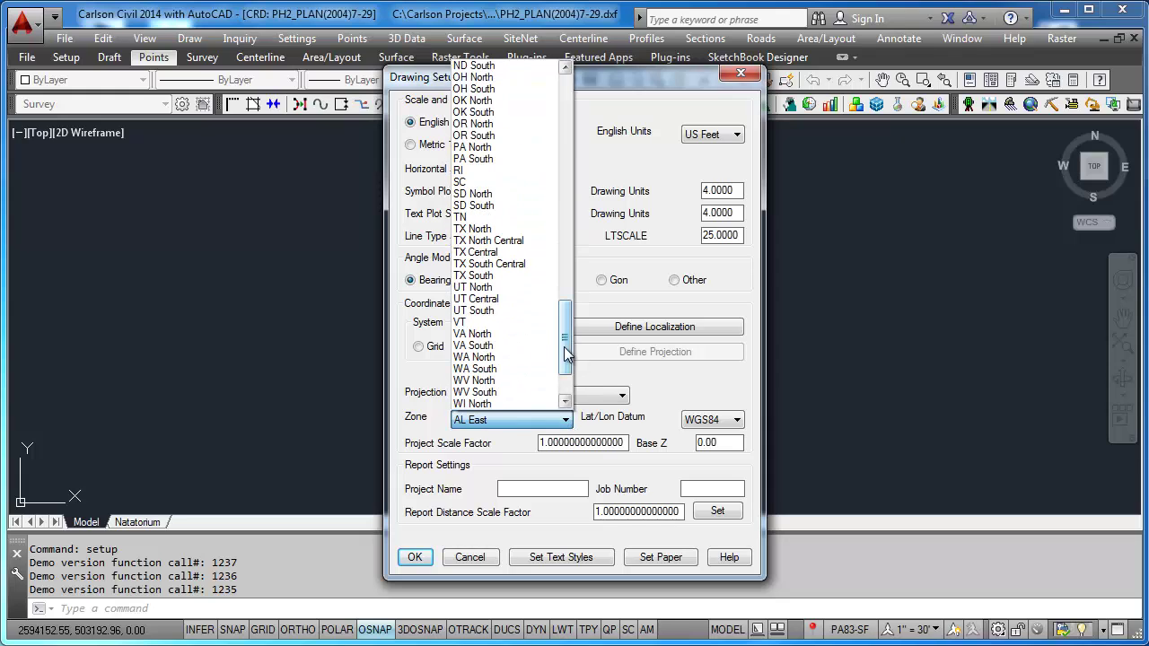
click(505, 159)
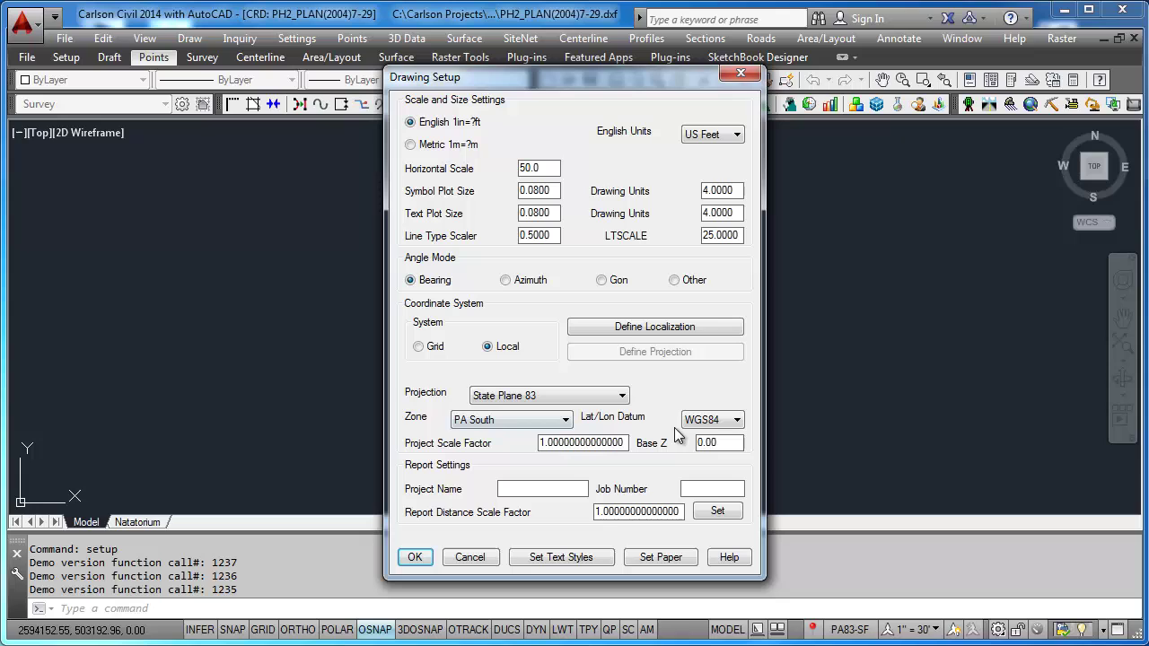
click(718, 422)
click(715, 445)
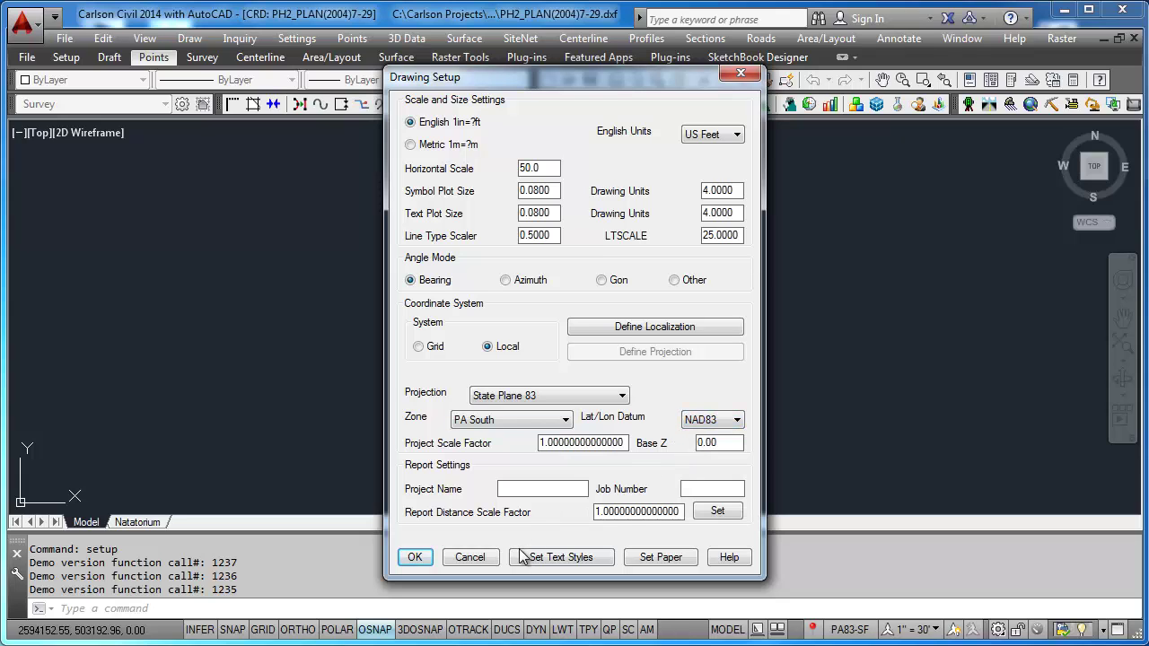
click(427, 557)
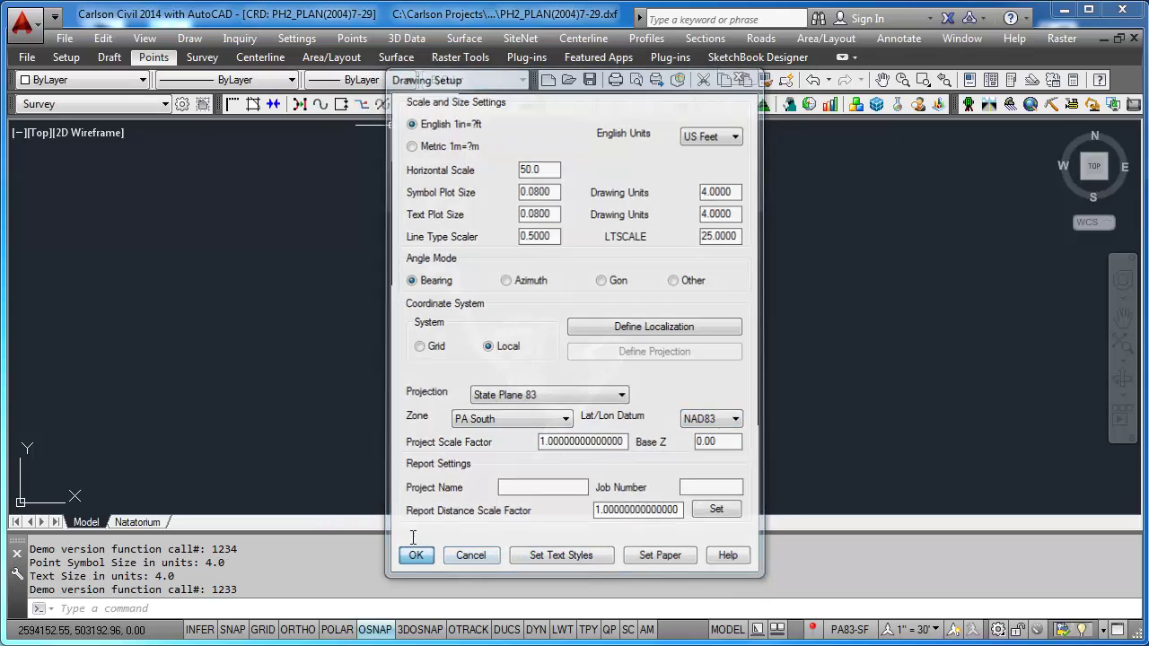
- Start the Google Earth export, accept the KML/KMZ options, and name it middle_school
click(64, 38)
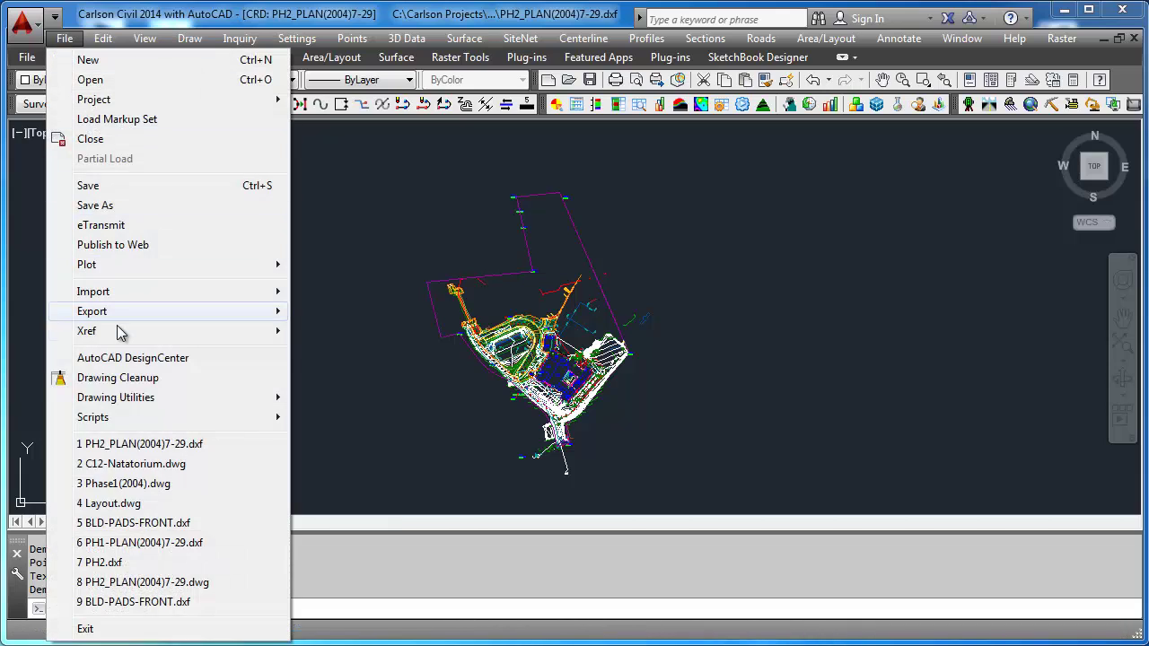
mouse_move(120, 330)
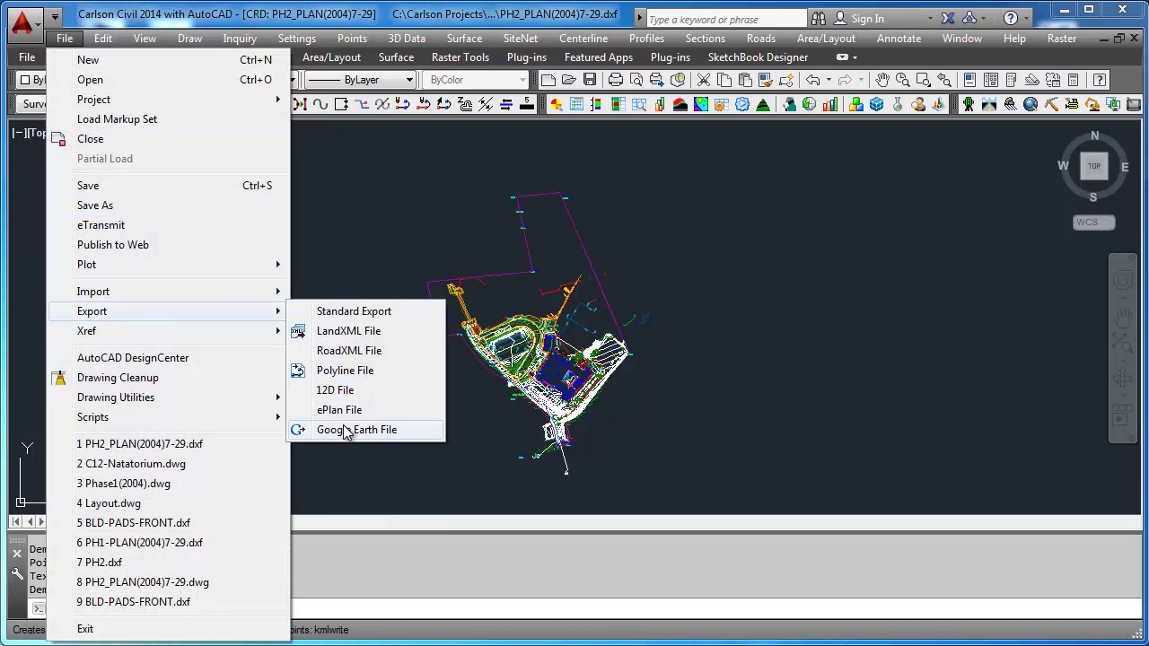
click(346, 430)
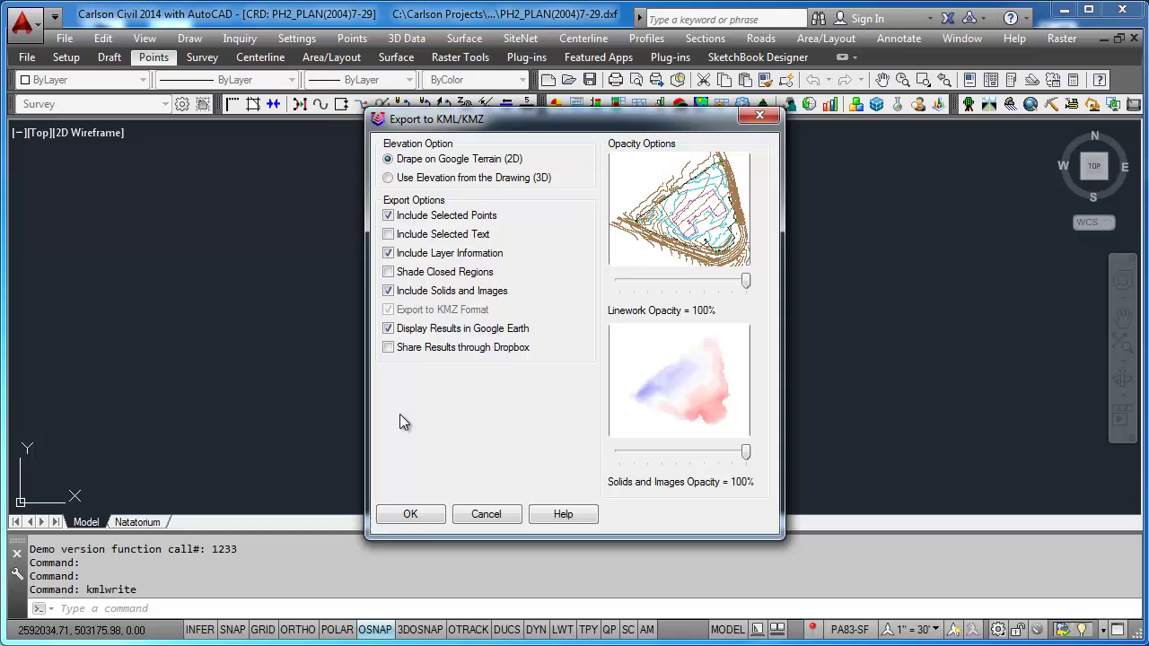
click(415, 515)
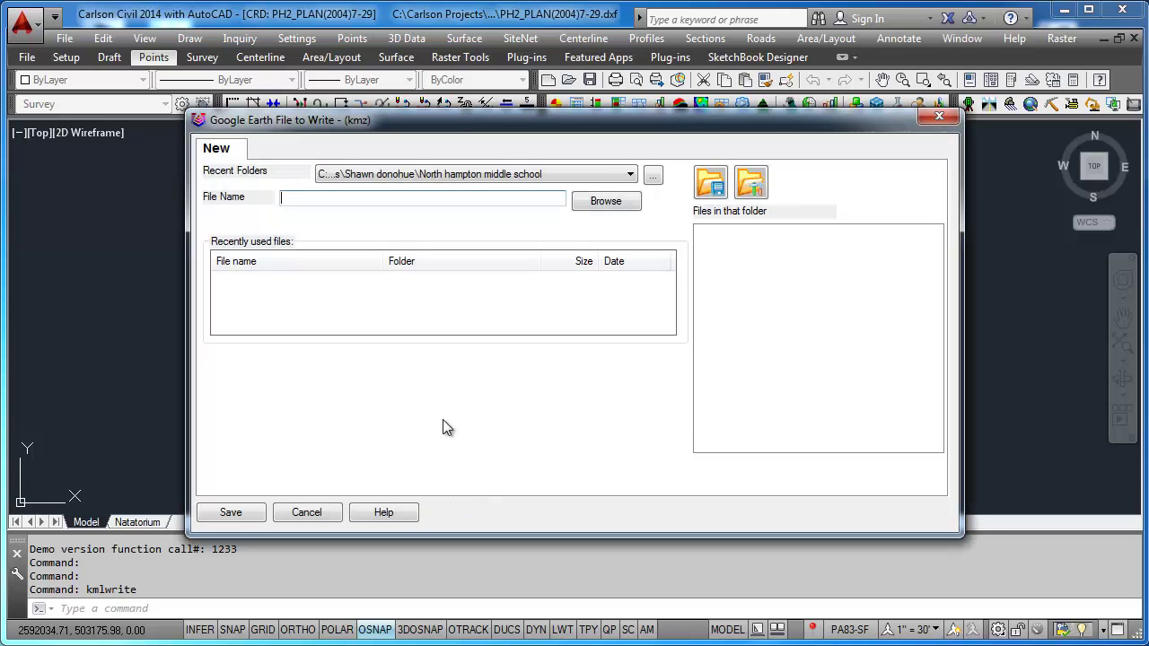
text(middle_school)
key(Return)
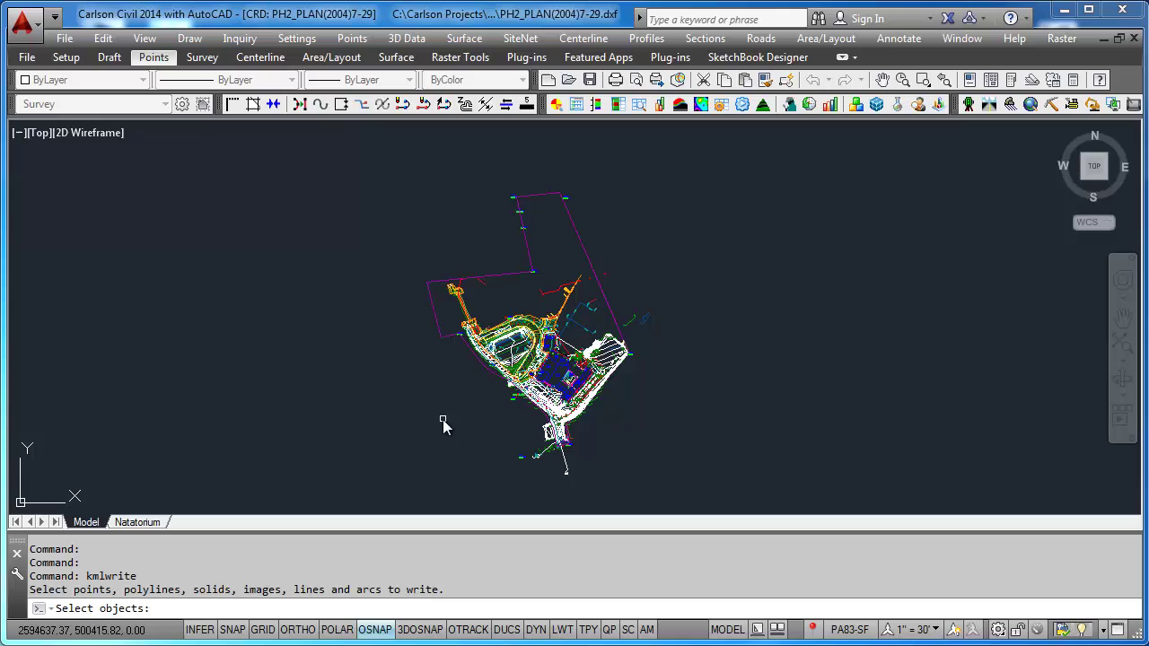
- Window-select the 4050 plan objects and write the middle_school KMZ file
click(690, 507)
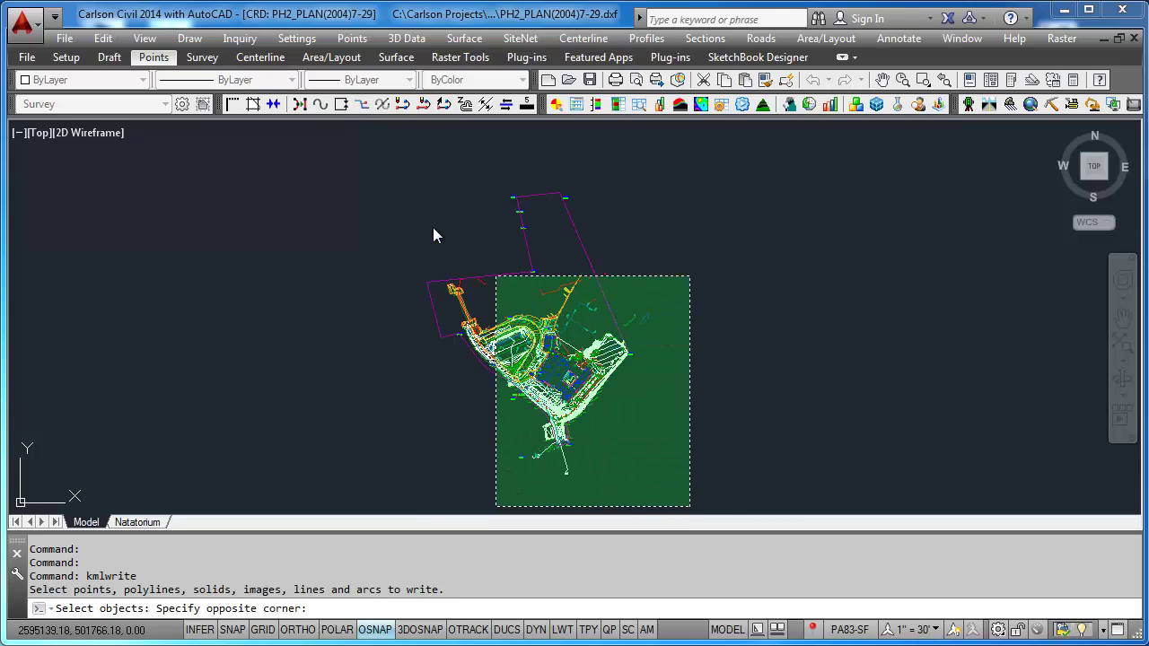
click(396, 178)
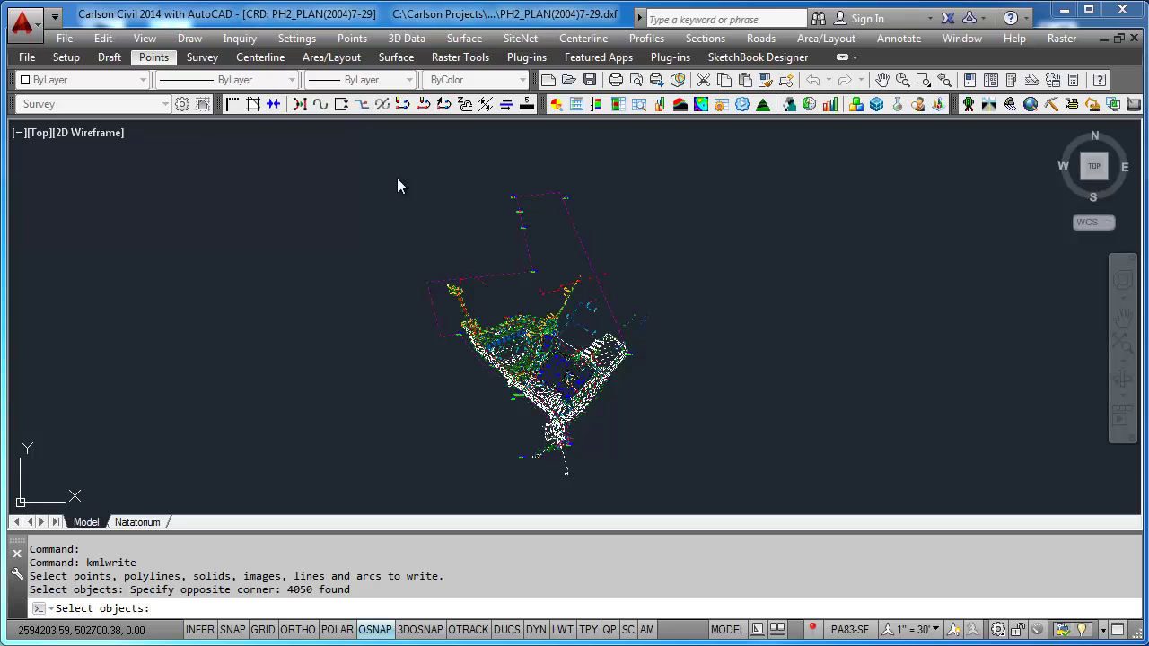
key(Return)
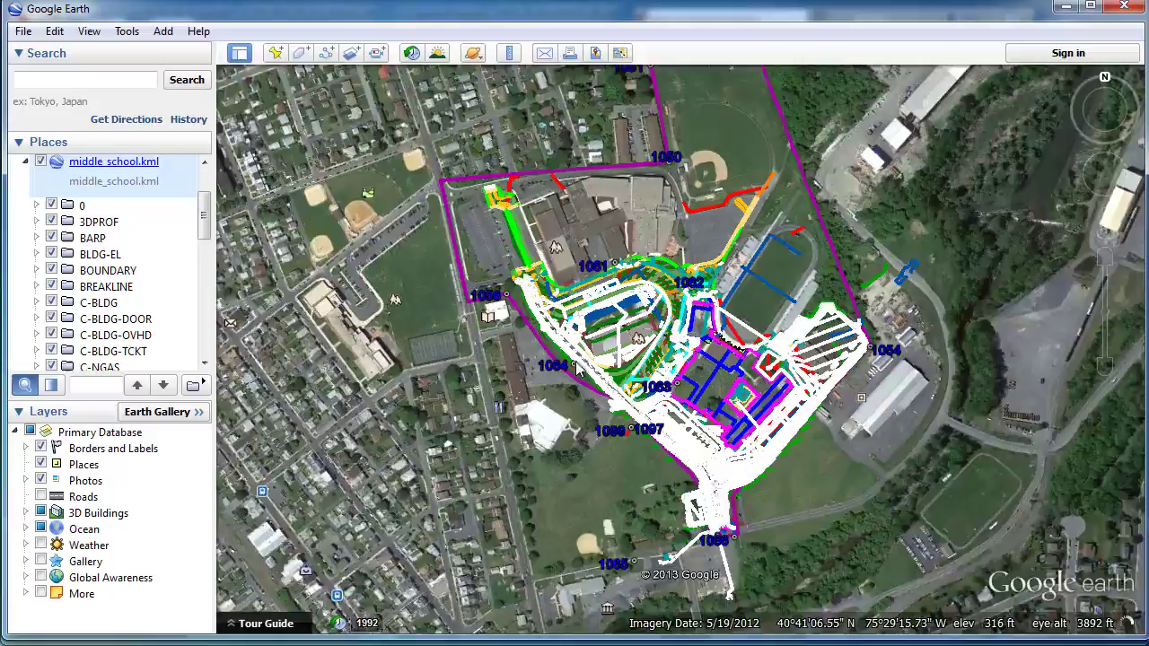
- Zoom and pan over the school campus overlay, reset to north, and zoom out to the neighbourhood
scroll(619, 334, up, 5)
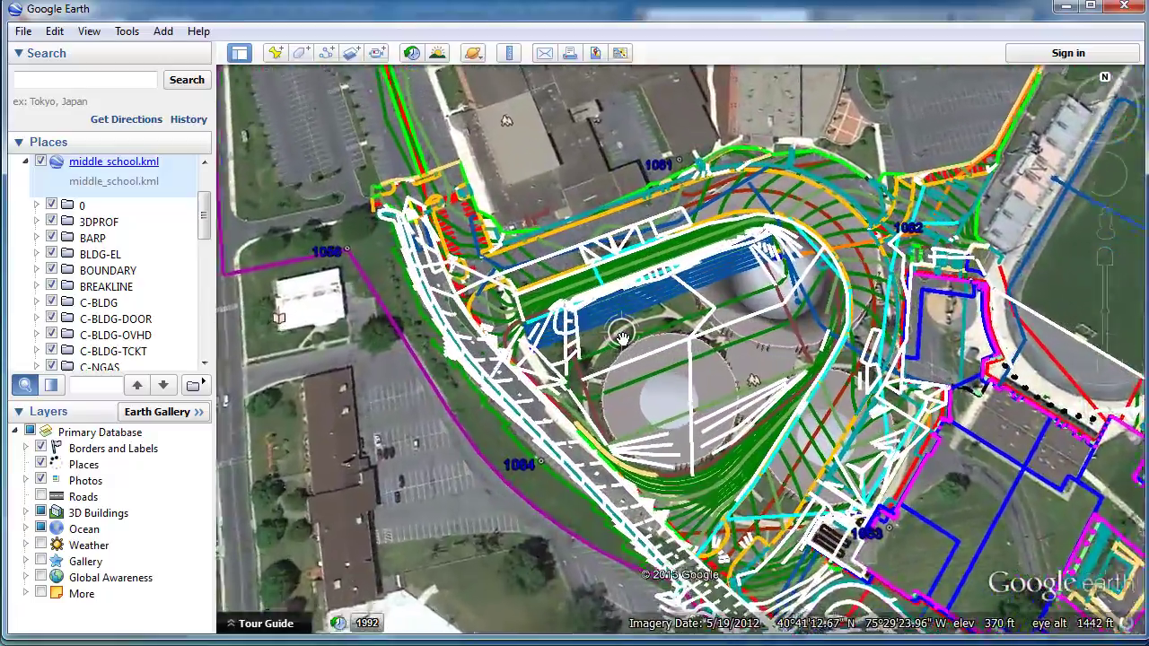
scroll(622, 337, up, 2)
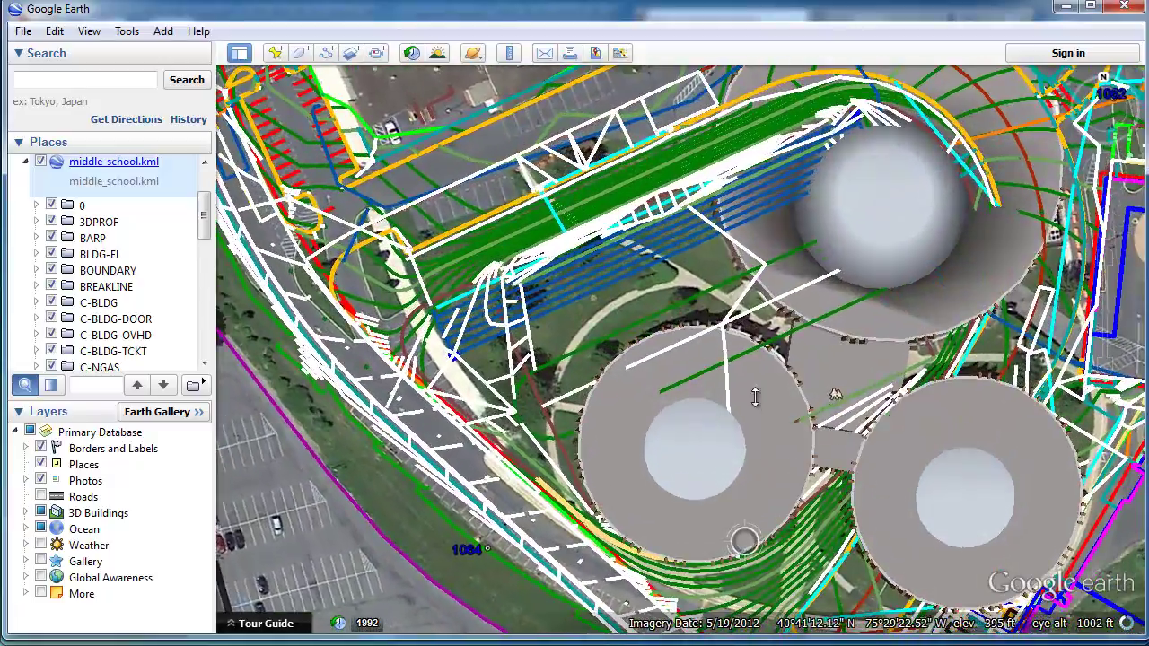
scroll(757, 399, down, 3)
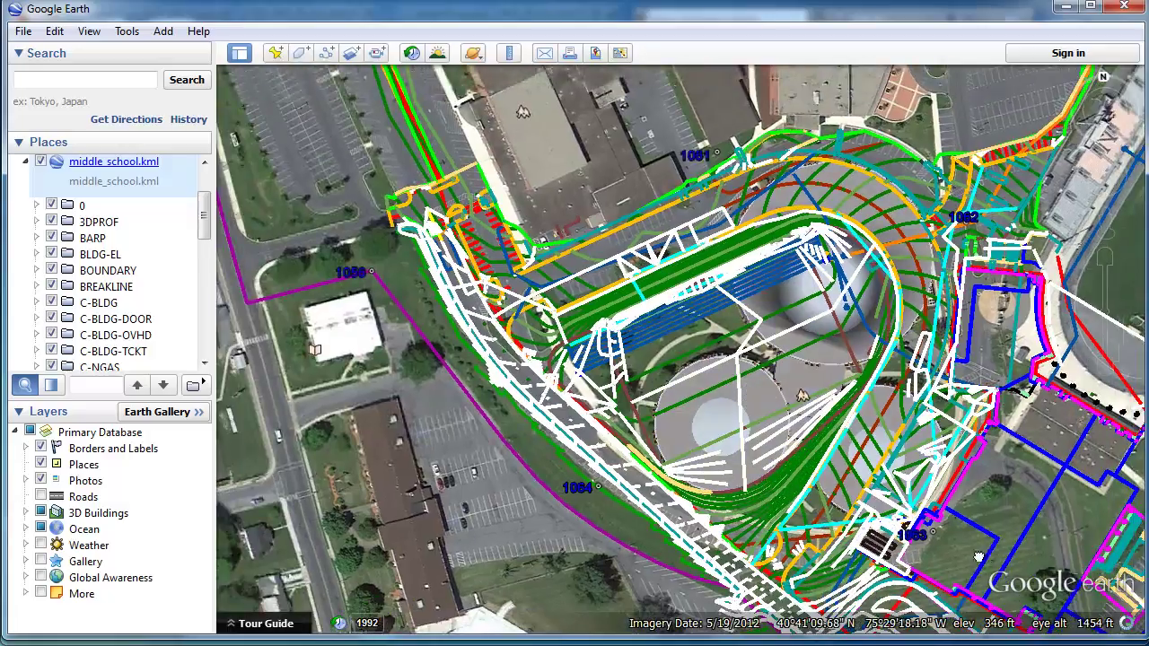
drag(801, 394, 741, 352)
scroll(741, 352, down, 2)
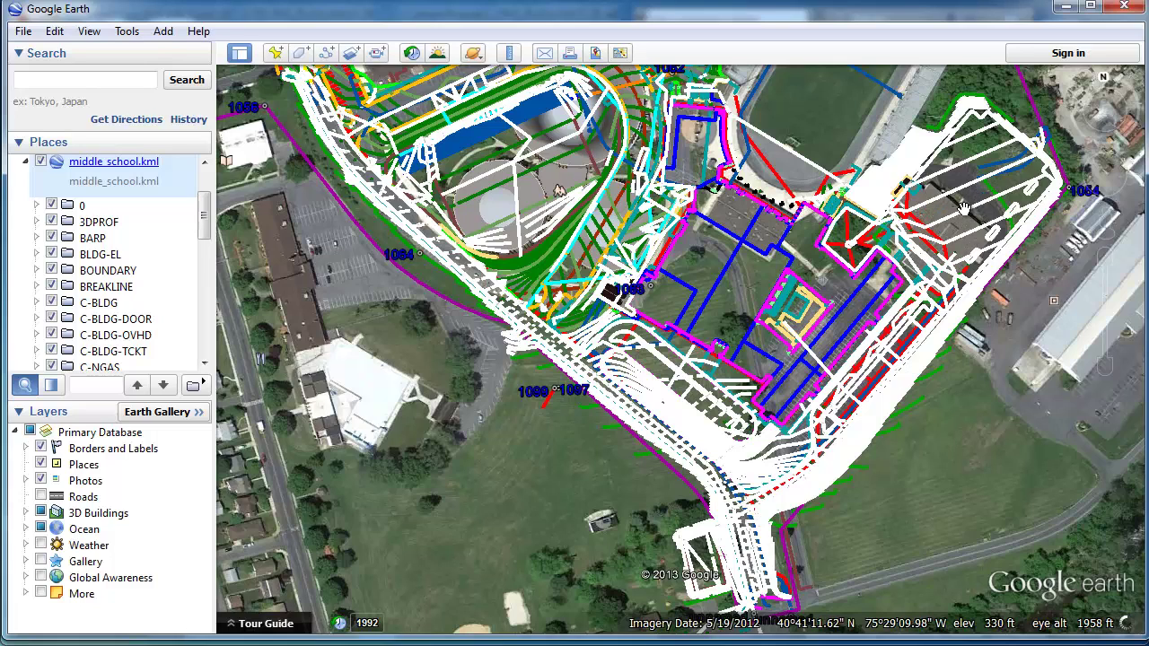
scroll(548, 386, down, 2)
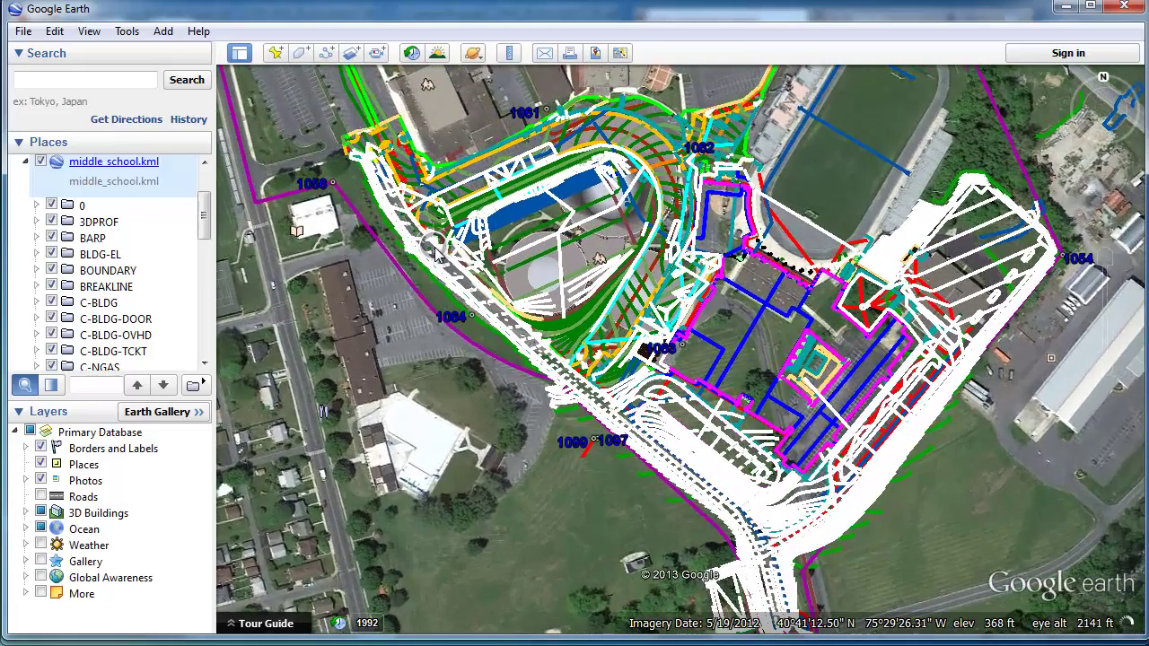
middle_drag(616, 444, 576, 436)
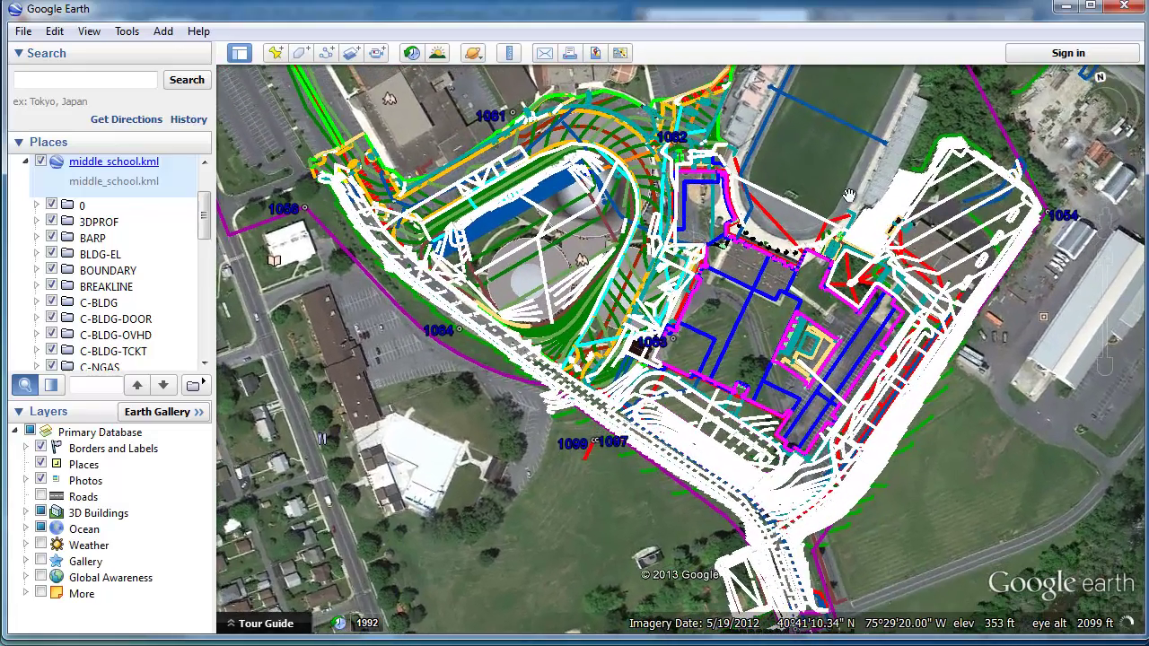
click(1103, 83)
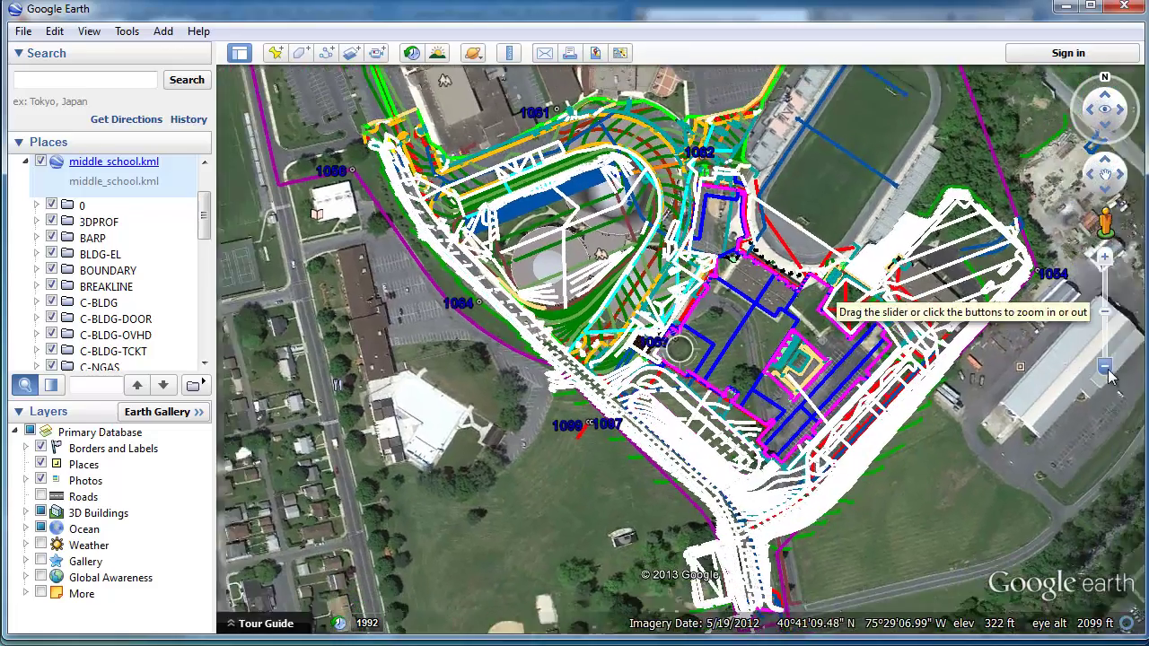
click(1104, 367)
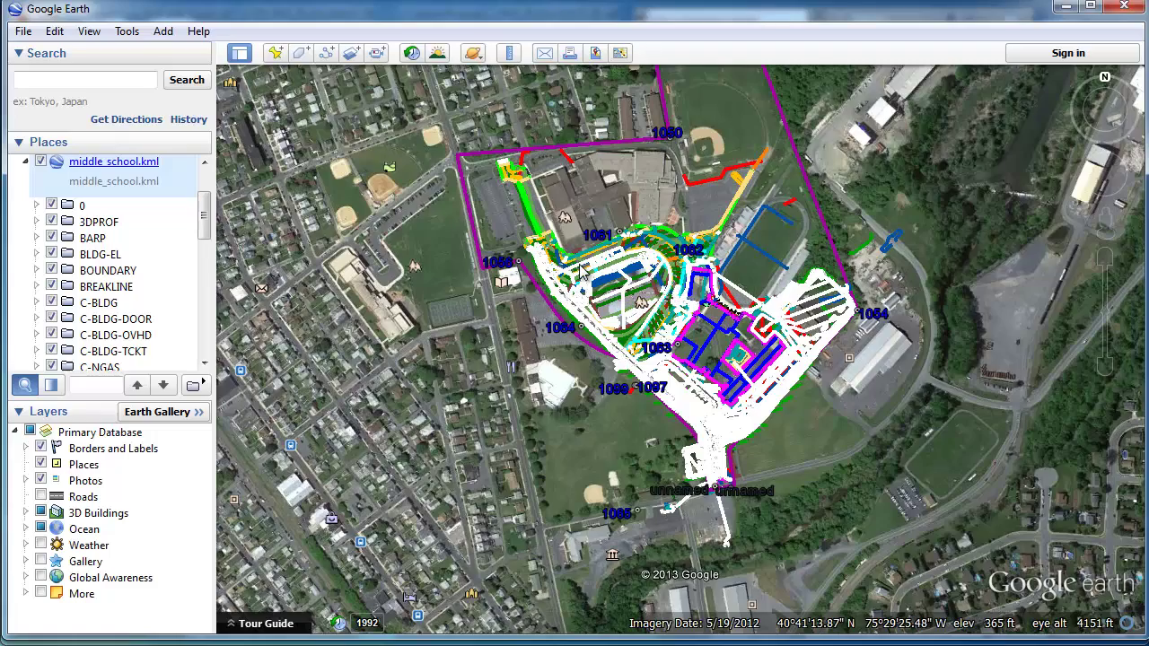
scroll(583, 271, down, 3)
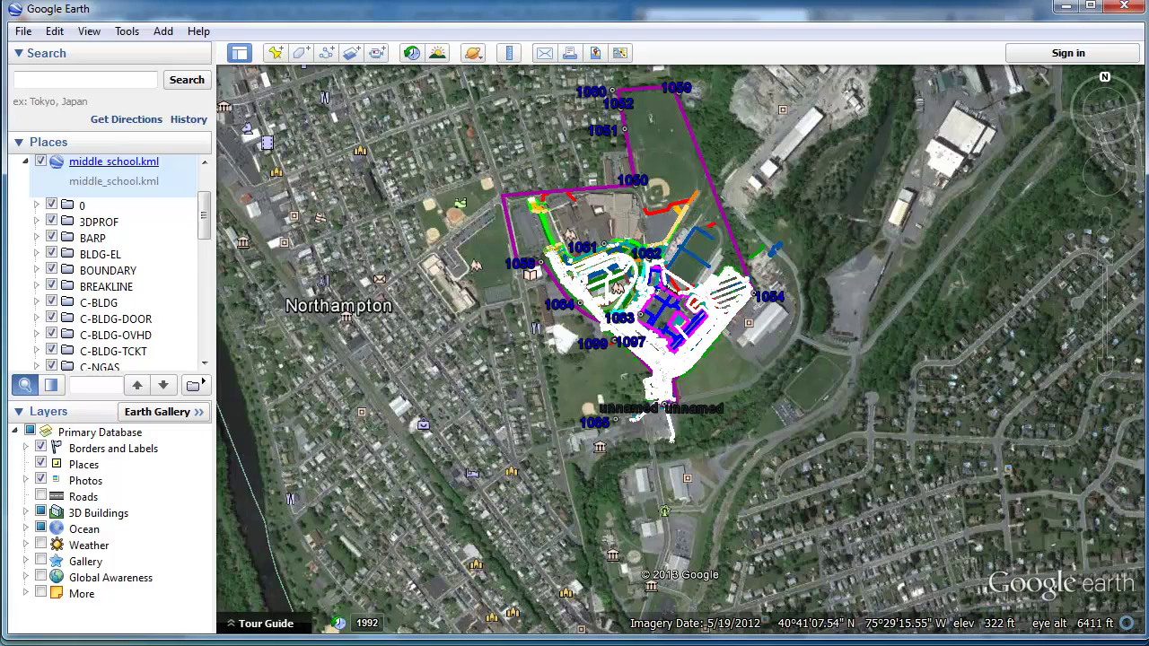
- Check middle_school.kmz beside the TXT, TTM and DXF exports, then close Explorer
key(alt+Tab)
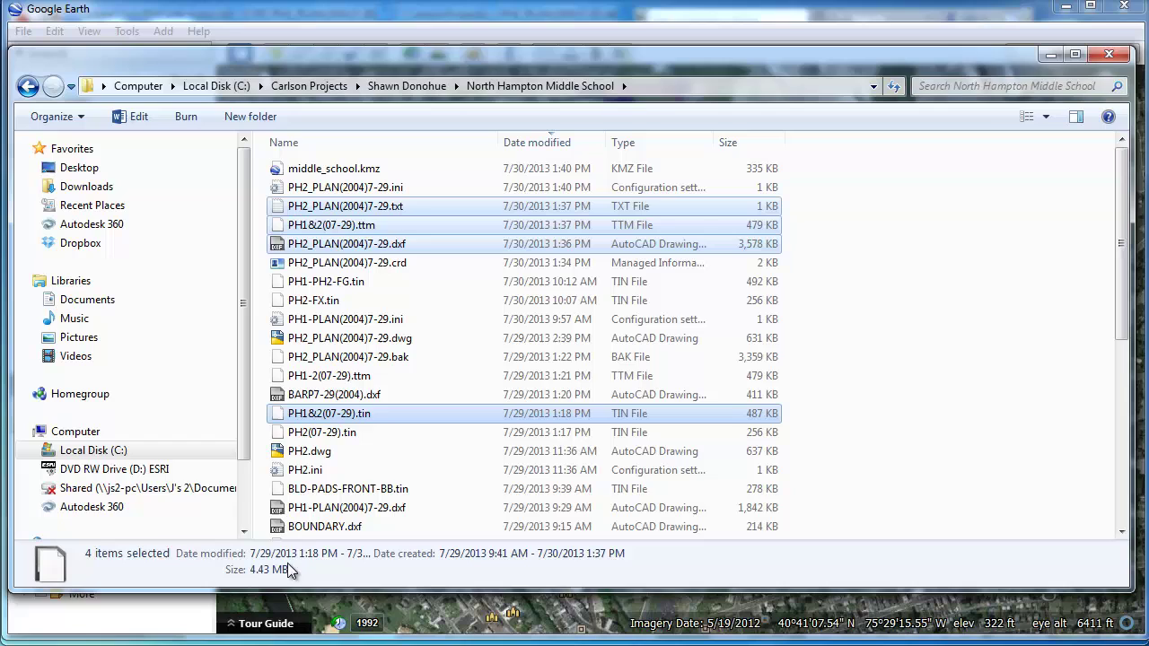
click(378, 172)
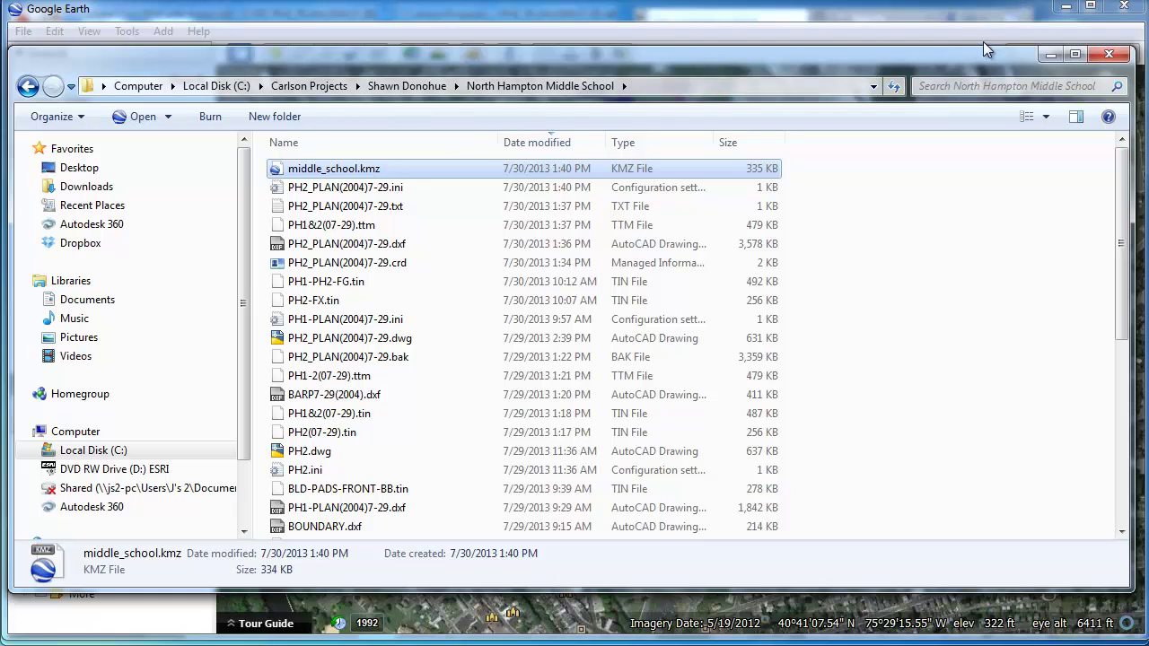
click(1108, 57)
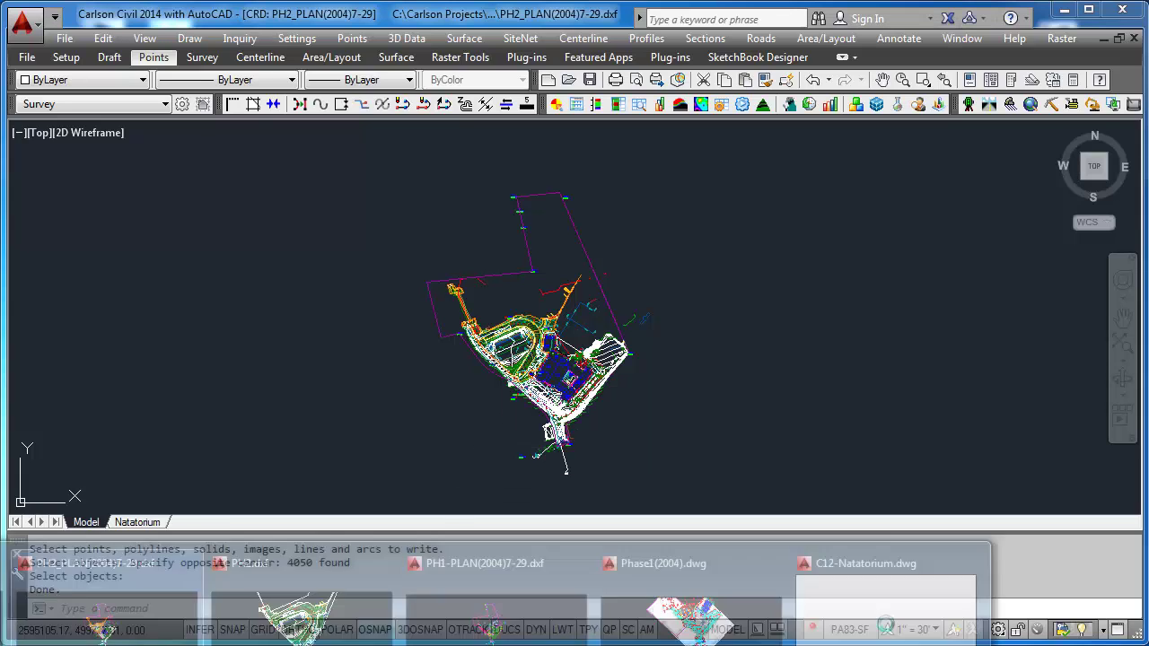
- Switch from PH2_PLAN(2004)7-29.dxf to the C12-Natatorium.dwg drawing, showing its full site plan
key(ctrl+Tab)
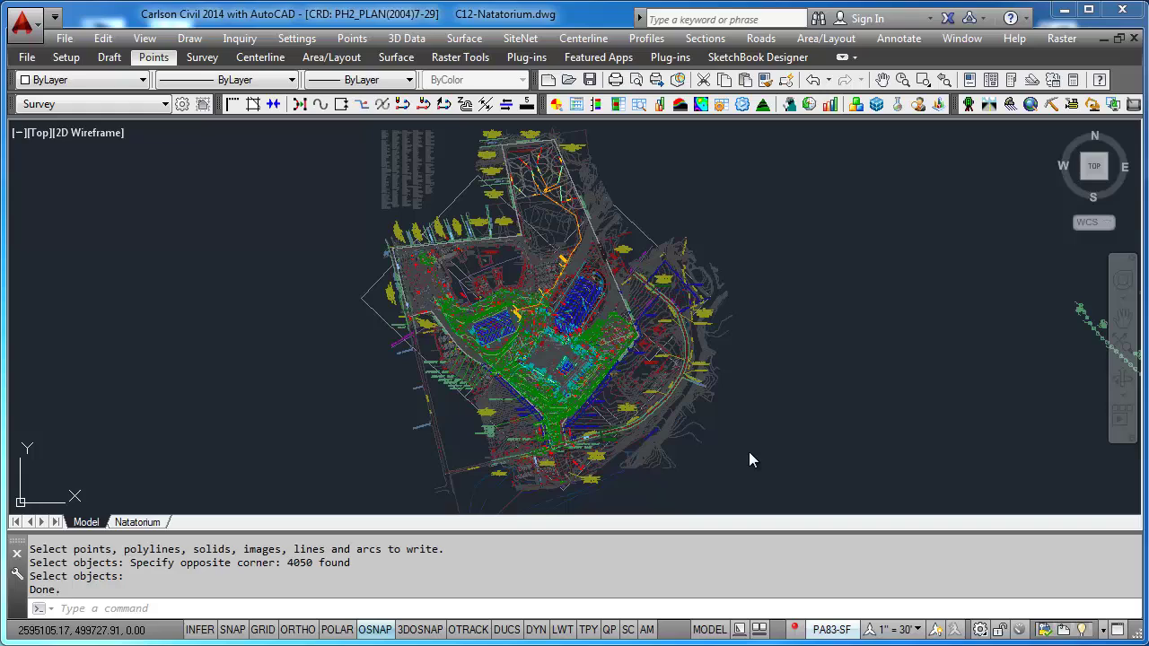